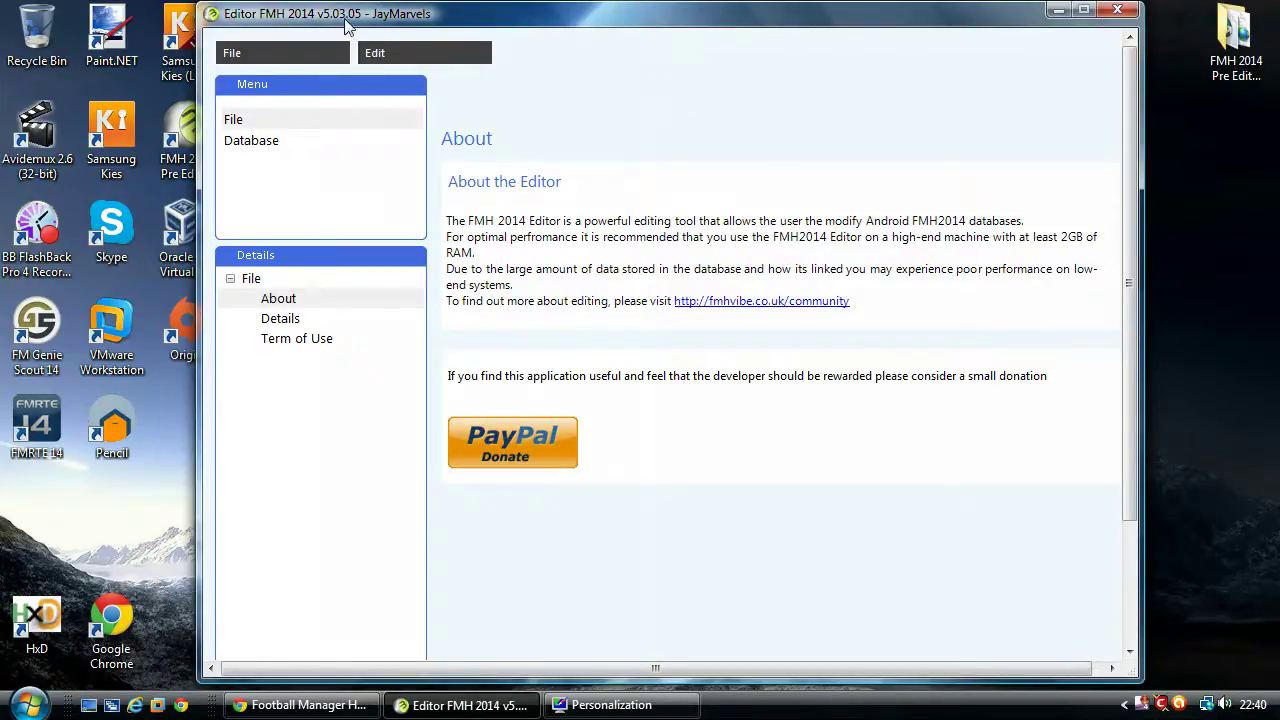
Position the Editor FMH 2014 window on the desktop
{"action": "left_click", "coordinate": [471, 64]}
{"action": "left_click", "coordinate": [468, 64]}
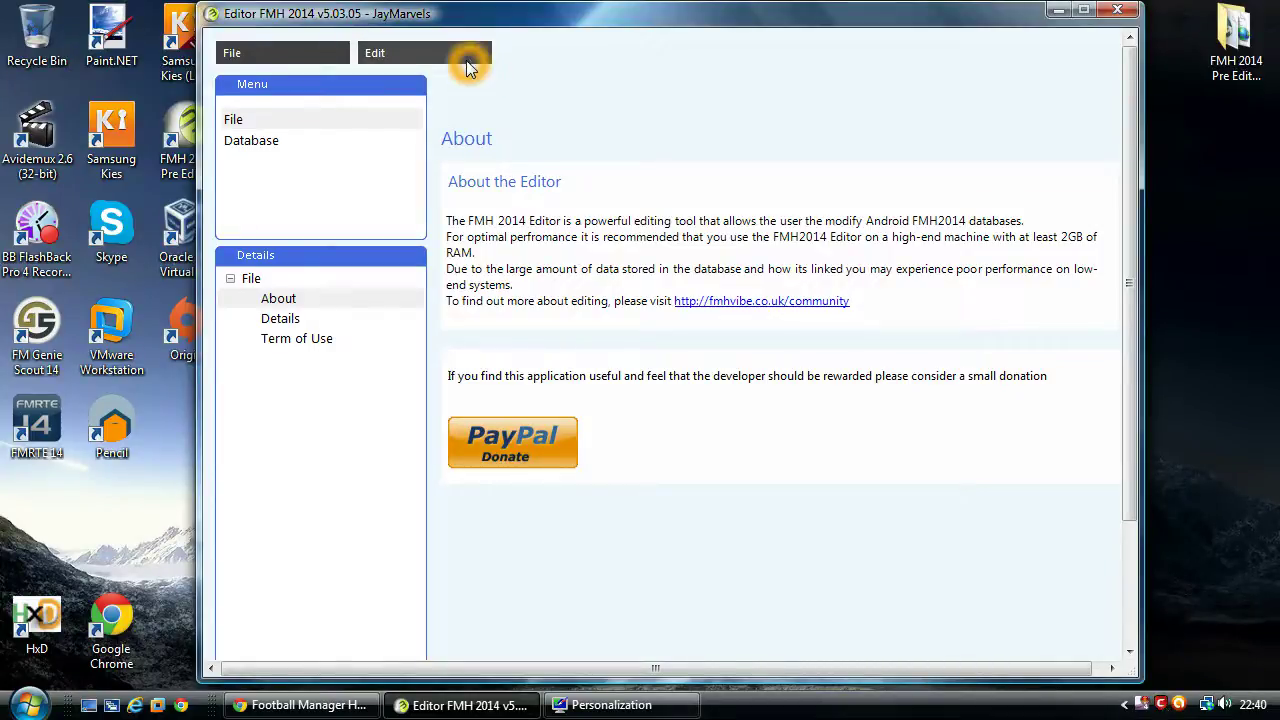
{"action": "left_click", "coordinate": [925, 400]}
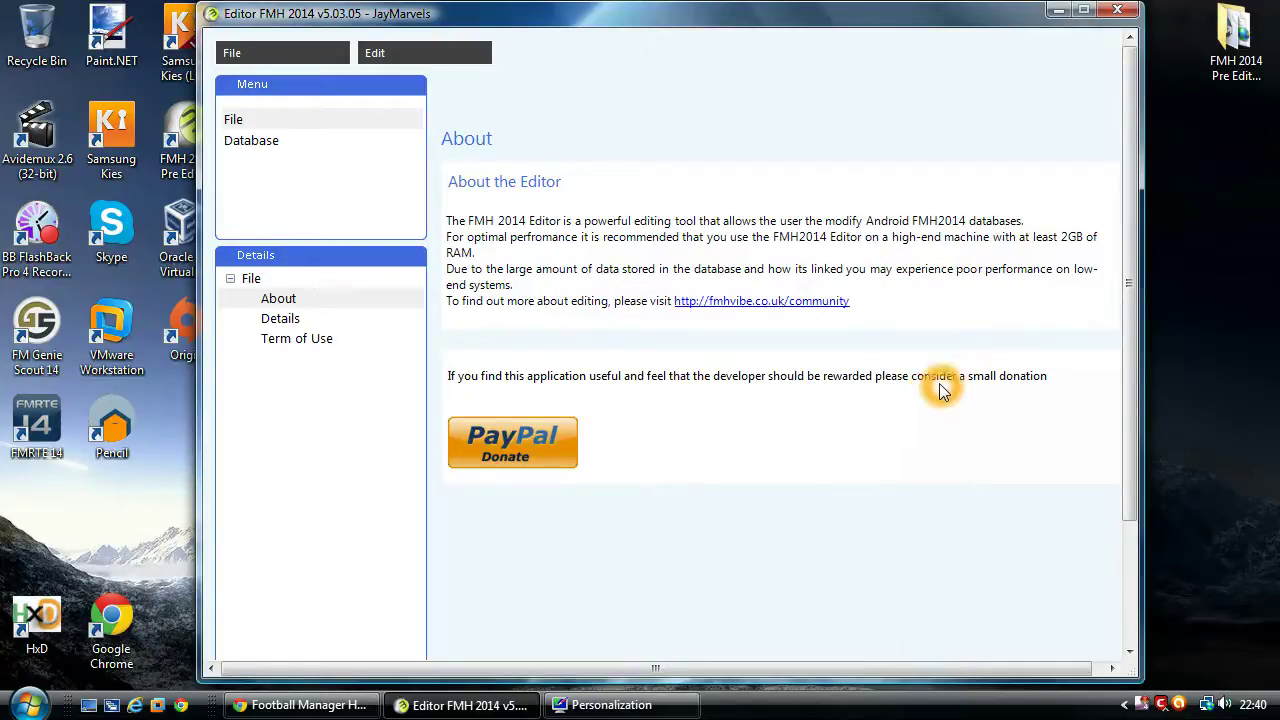
{"action": "mouse_move", "coordinate": [340, 13]}
{"action": "left_mouse_down"}
{"action": "mouse_move", "coordinate": [417, 13]}
{"action": "mouse_move", "coordinate": [317, 12]}
{"action": "mouse_move", "coordinate": [417, 13]}
{"action": "mouse_move", "coordinate": [346, 15]}
{"action": "left_mouse_up"}
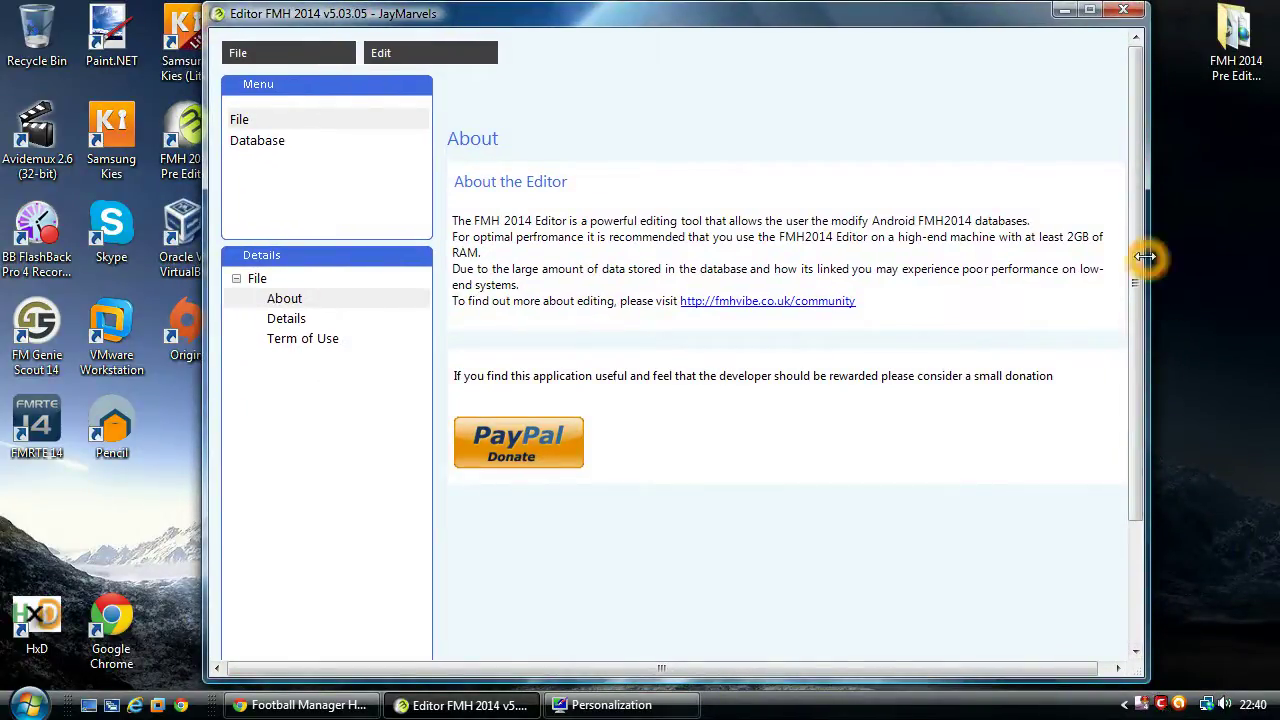
{"action": "mouse_move", "coordinate": [1137, 257]}
{"action": "left_mouse_down"}
{"action": "mouse_move", "coordinate": [1143, 429]}
{"action": "mouse_move", "coordinate": [1137, 235]}
{"action": "left_mouse_up"}
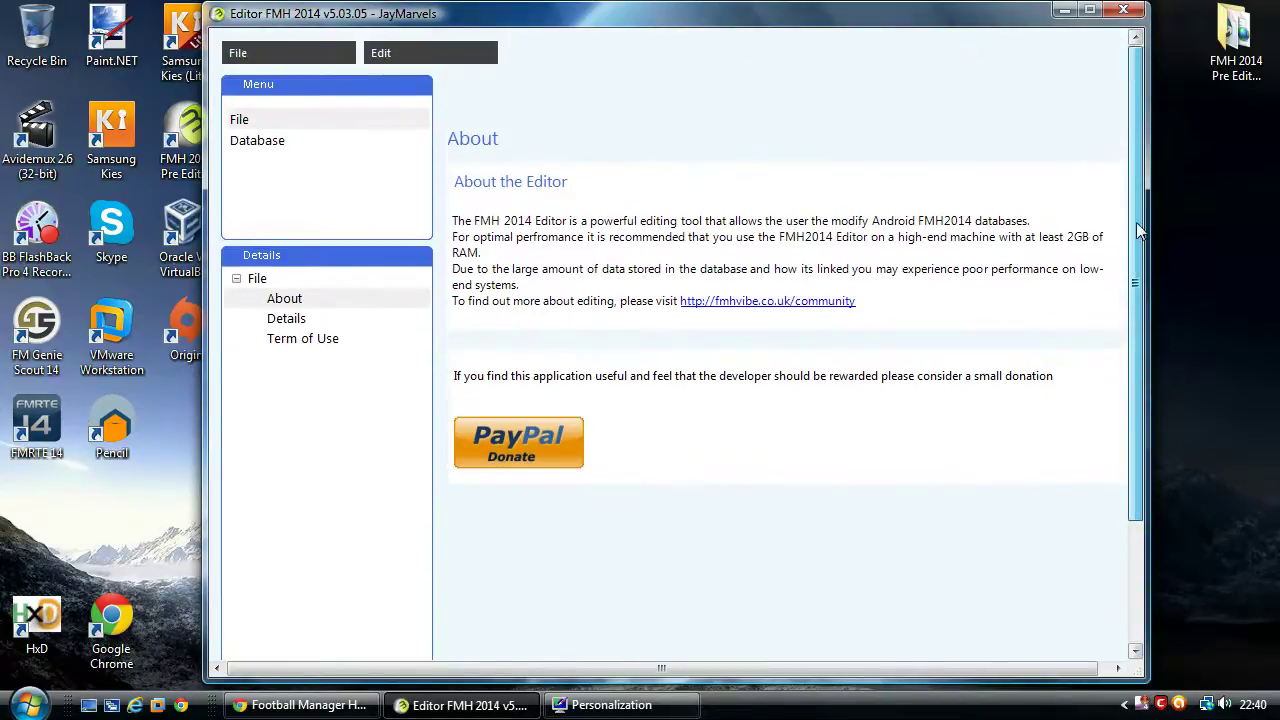
{"action": "left_click", "coordinate": [1131, 224]}
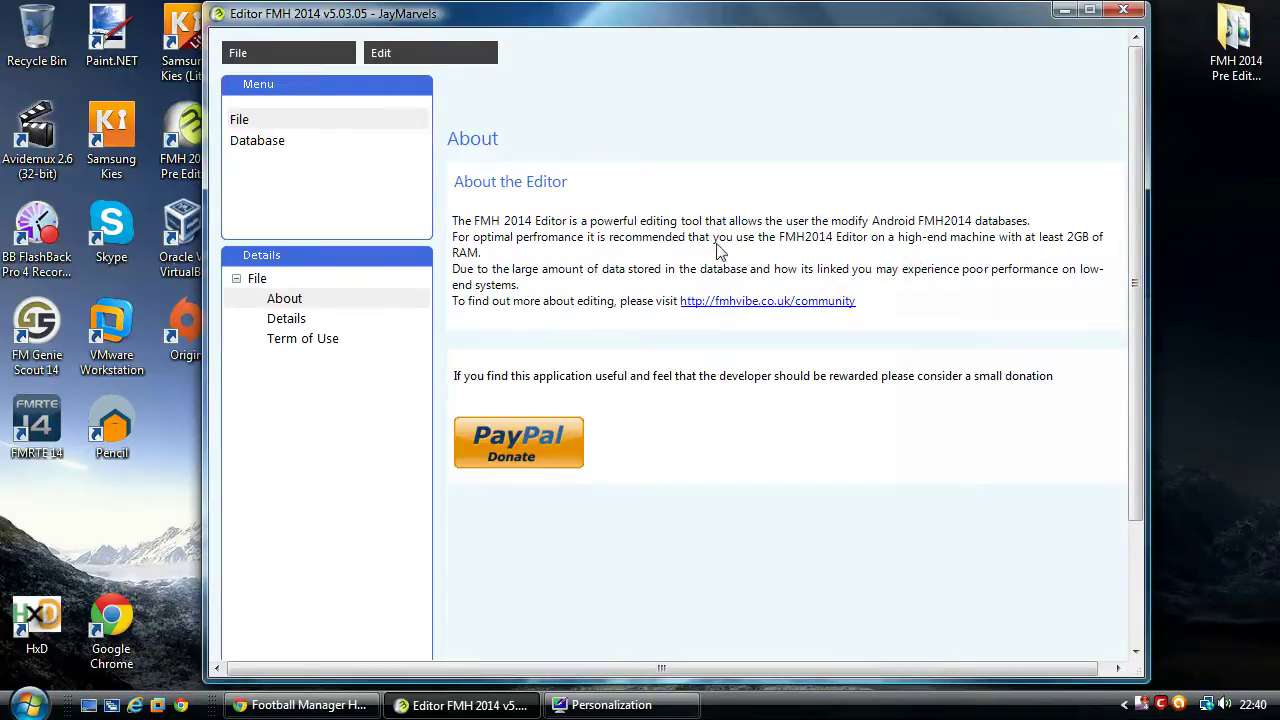
{"action": "left_click_drag", "start_coordinate": [345, 17], "coordinate": [369, 17]}
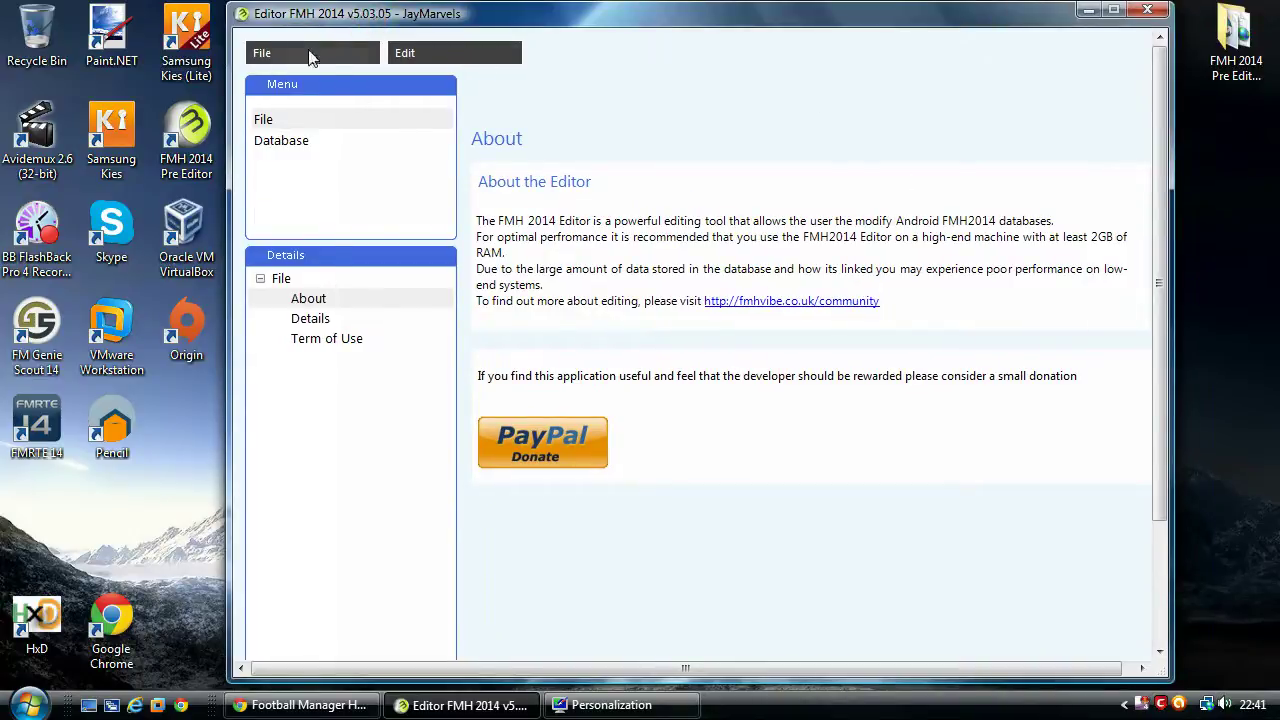
Load the englandsolo database folder and show its Club Details list
{"action": "left_click", "coordinate": [274, 52]}
{"action": "left_click", "coordinate": [308, 80]}
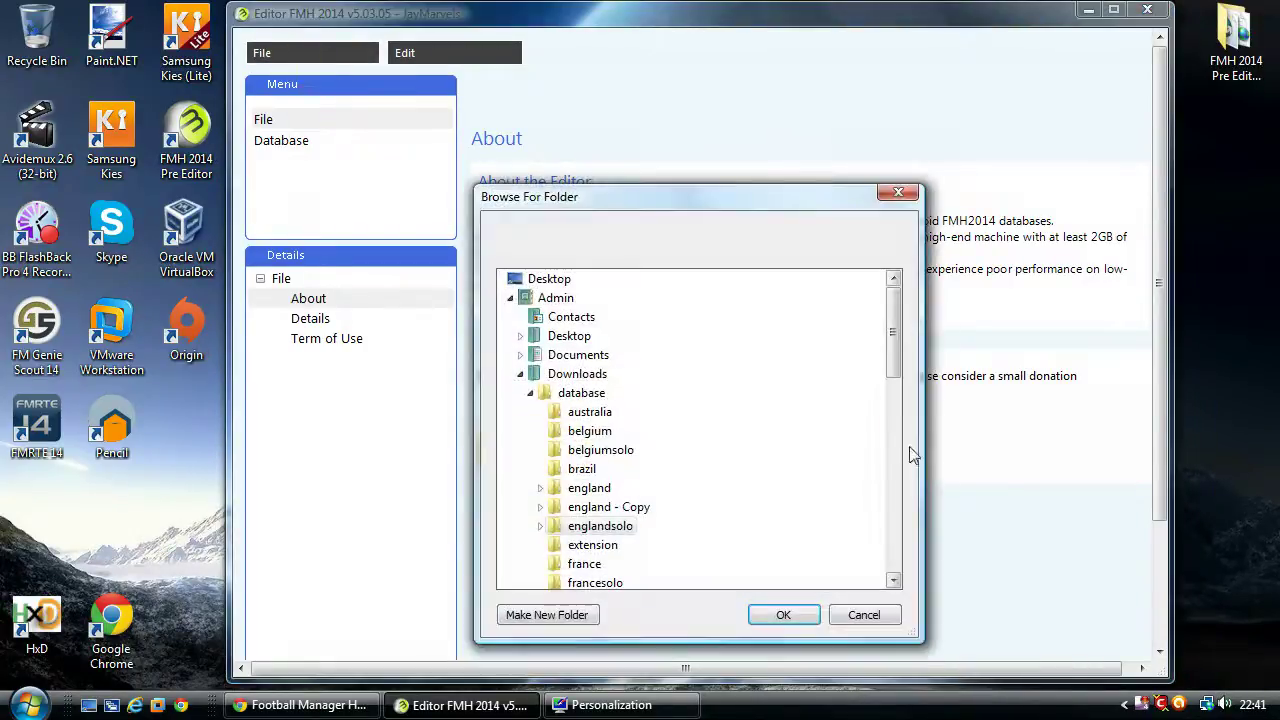
{"action": "double_click", "coordinate": [590, 526]}
{"action": "left_click", "coordinate": [784, 612]}
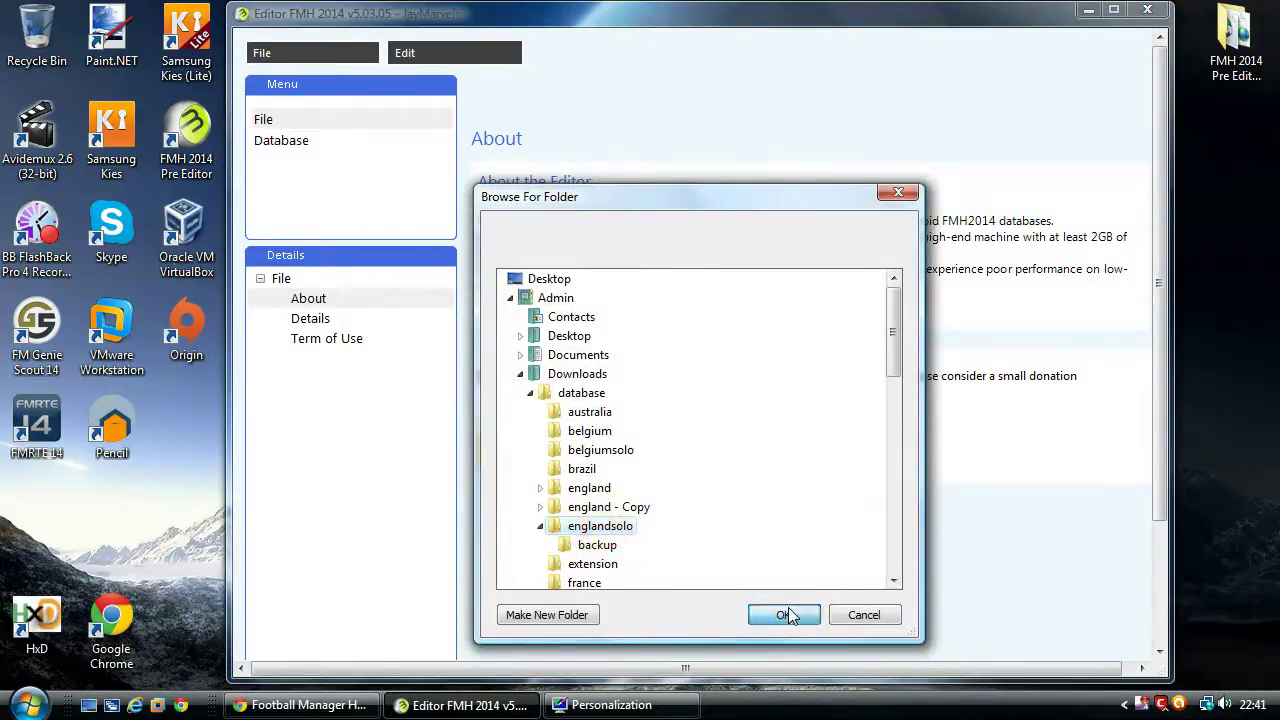
{"action": "left_click", "coordinate": [765, 421]}
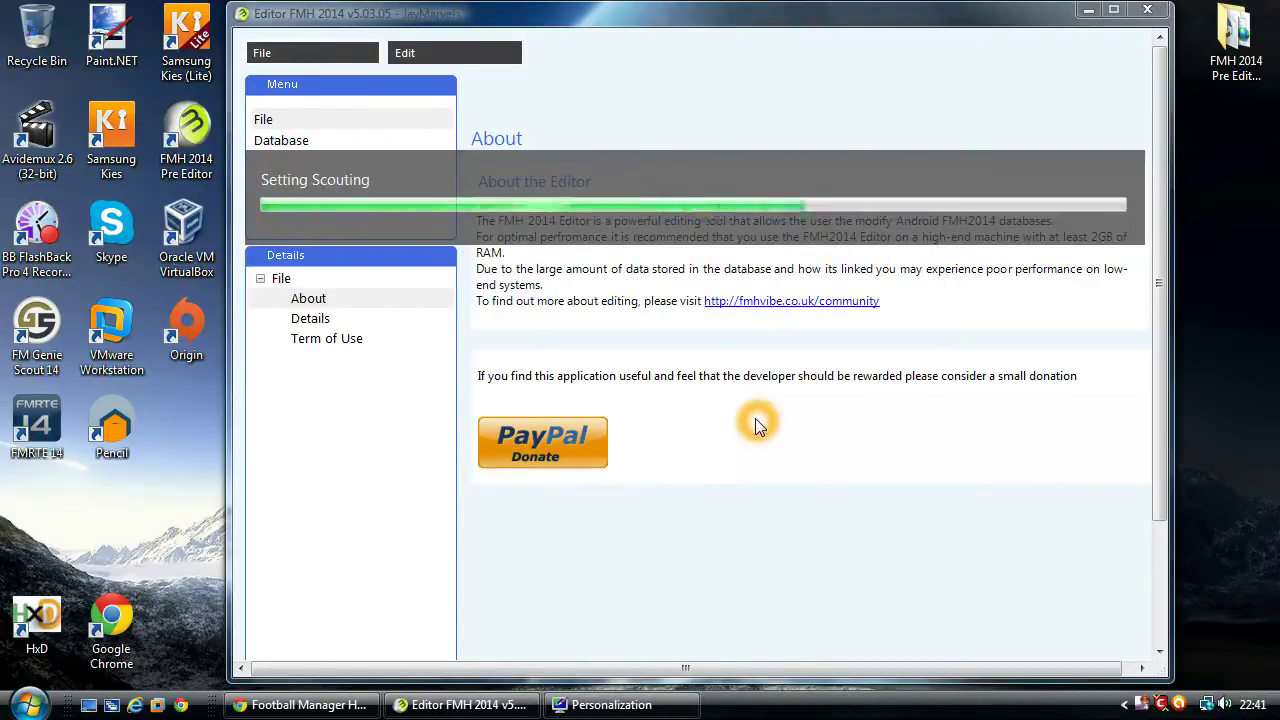
{"action": "left_click", "coordinate": [285, 146]}
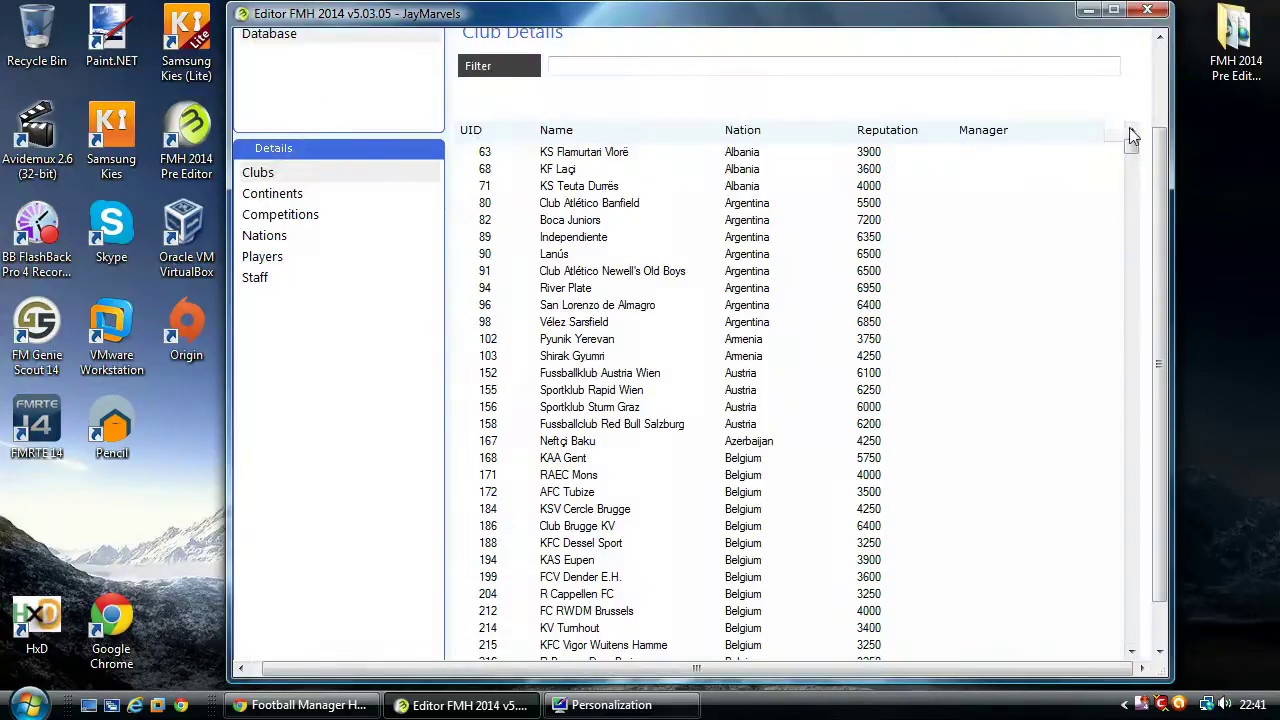
Switch the database view to the Players category
{"action": "left_click_drag", "start_coordinate": [1166, 160], "coordinate": [1168, 72]}
{"action": "left_click", "coordinate": [268, 366]}
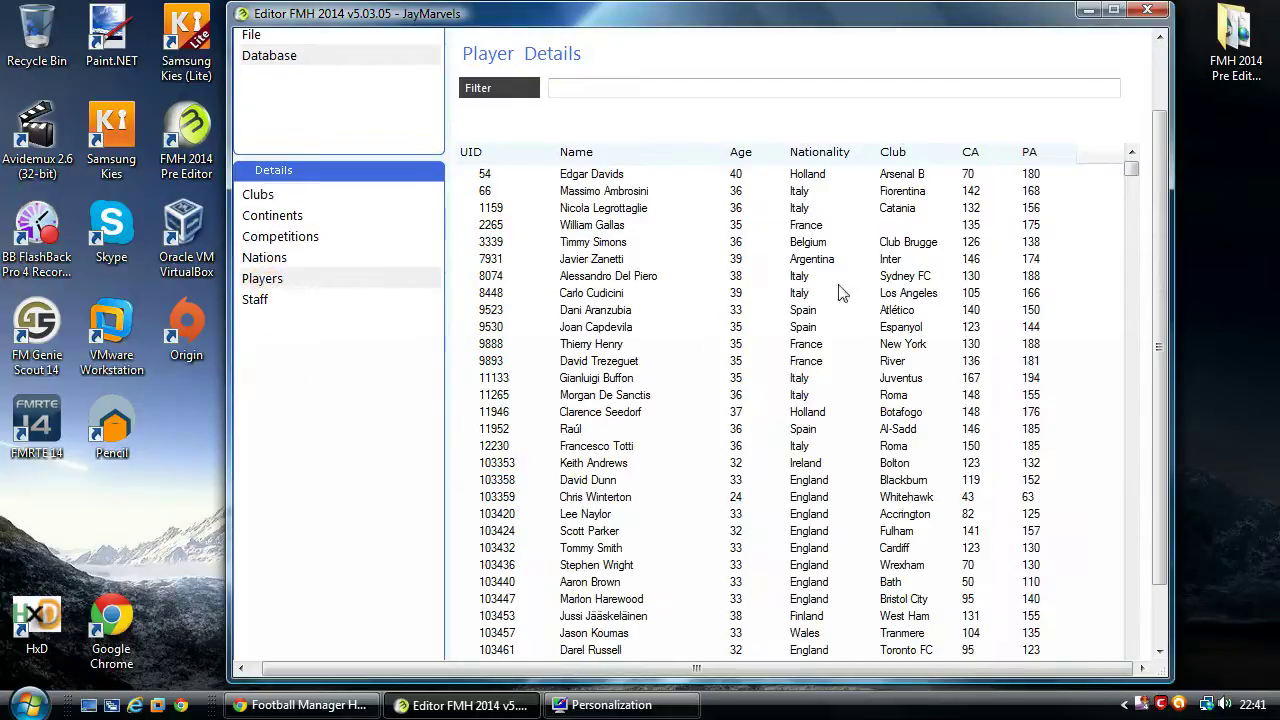
{"action": "left_click", "coordinate": [1165, 177]}
{"action": "left_click_drag", "start_coordinate": [1165, 177], "coordinate": [1169, 75]}
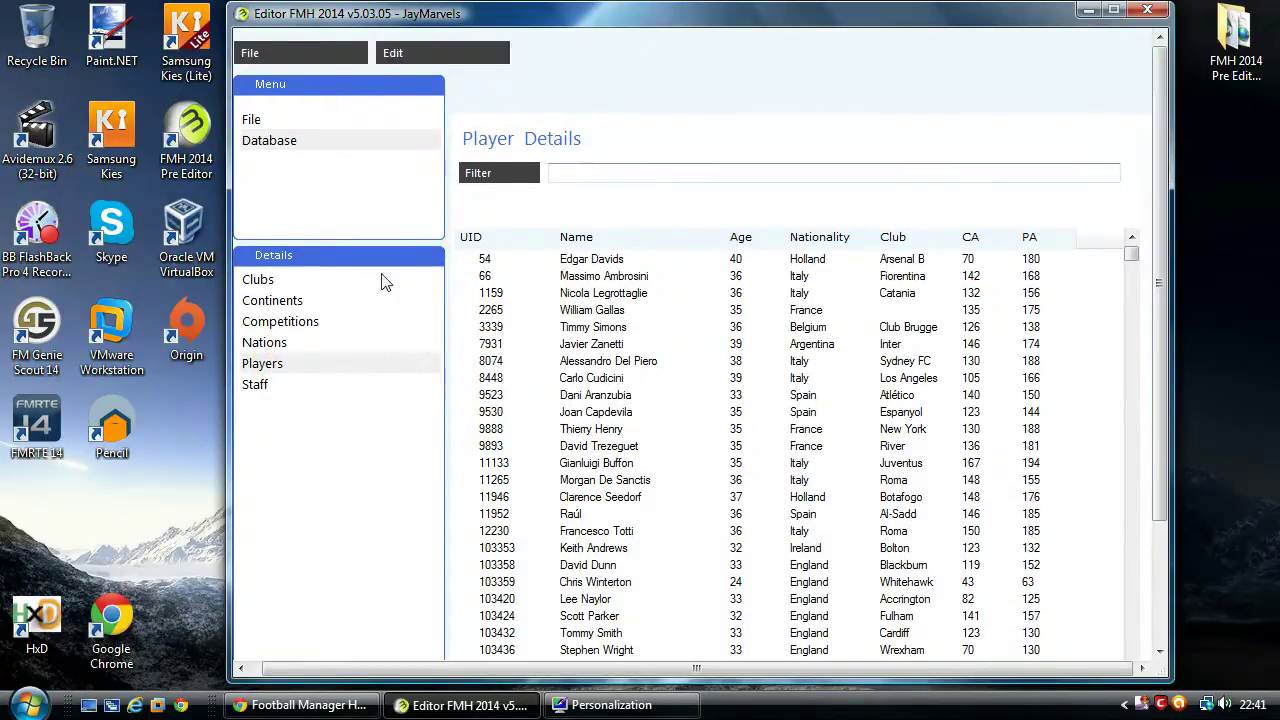
{"action": "left_click", "coordinate": [406, 491]}
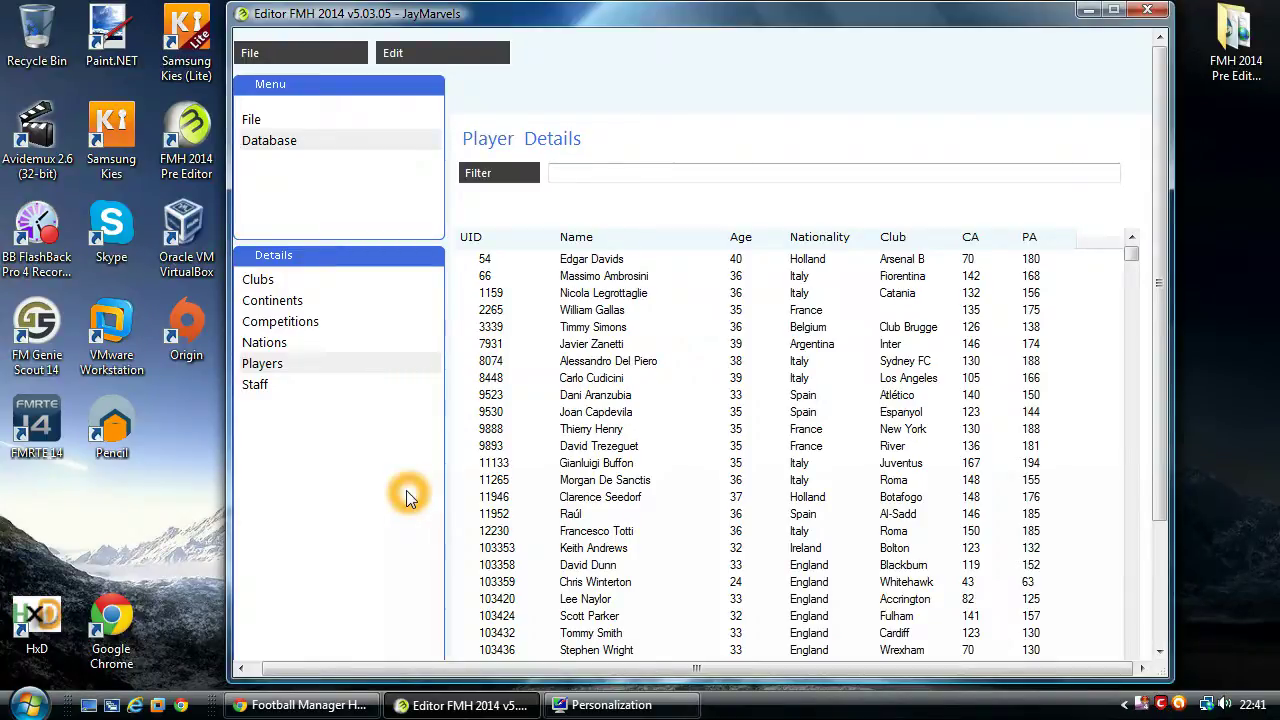
{"action": "left_click", "coordinate": [471, 333]}
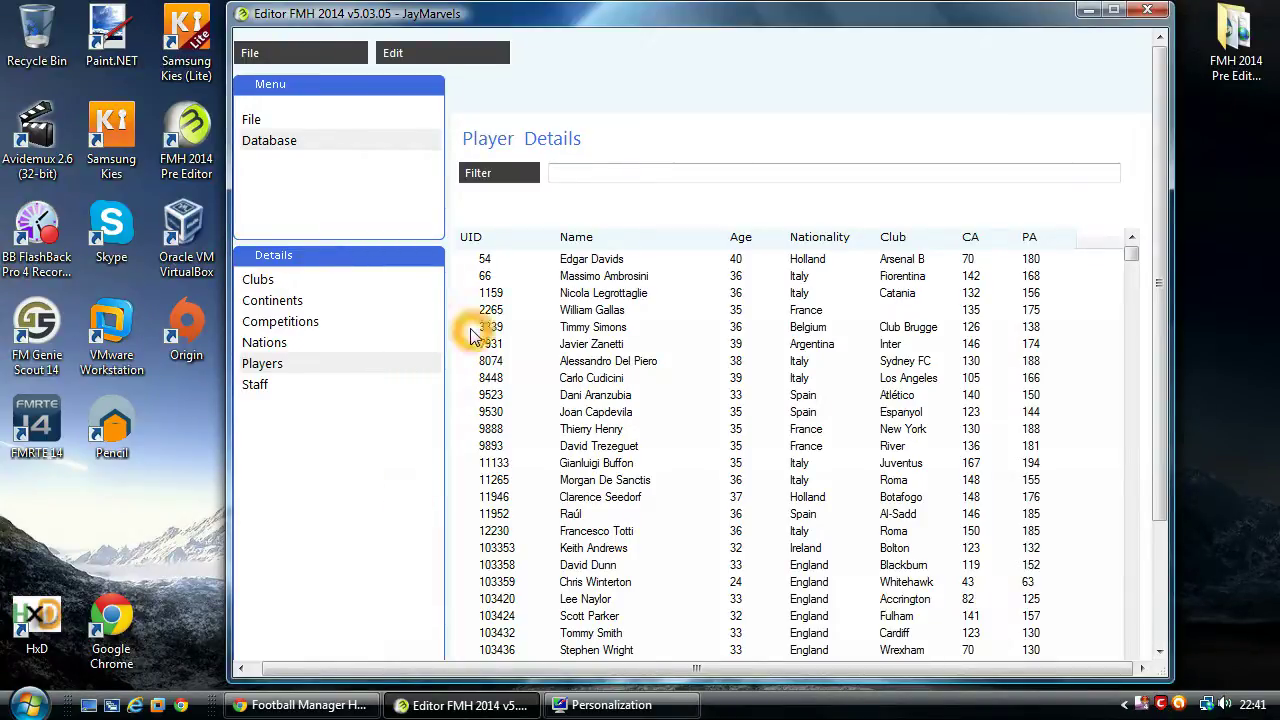
{"action": "left_click", "coordinate": [289, 363]}
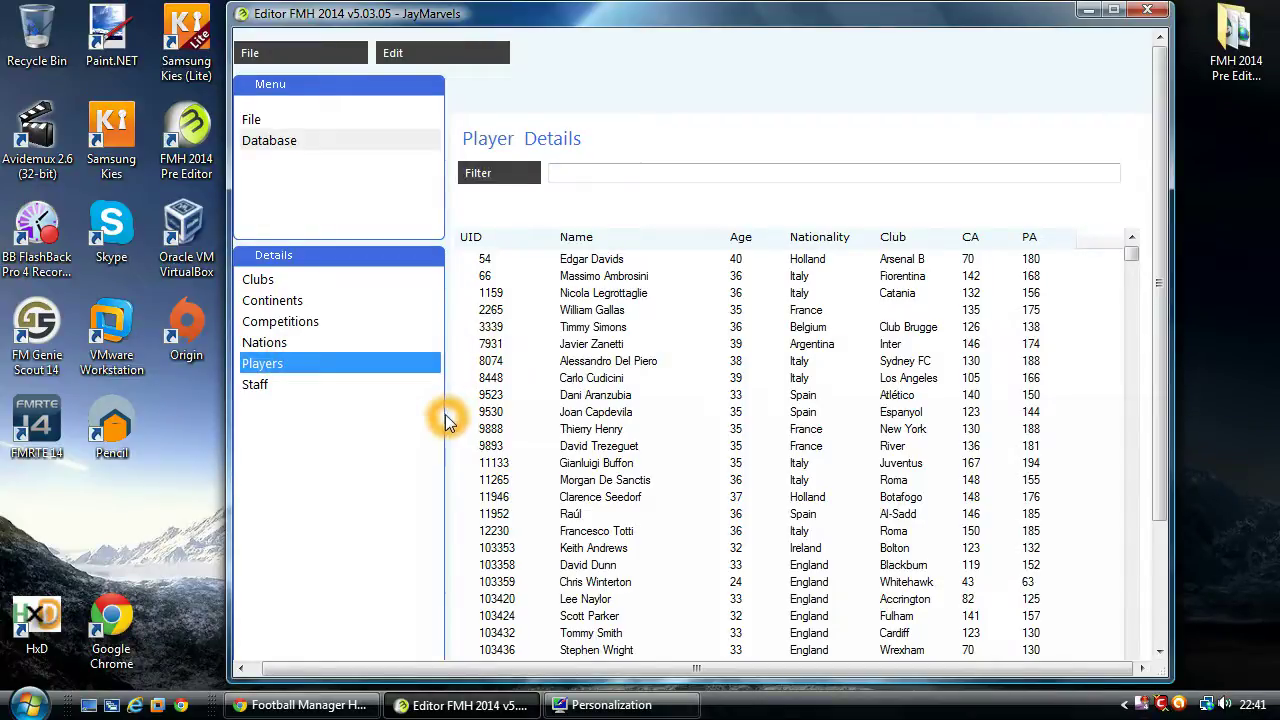
Filter players by 'ram' and open Aaron Ramsey's record
{"action": "left_click", "coordinate": [584, 173]}
{"action": "type", "text": "ramse"}
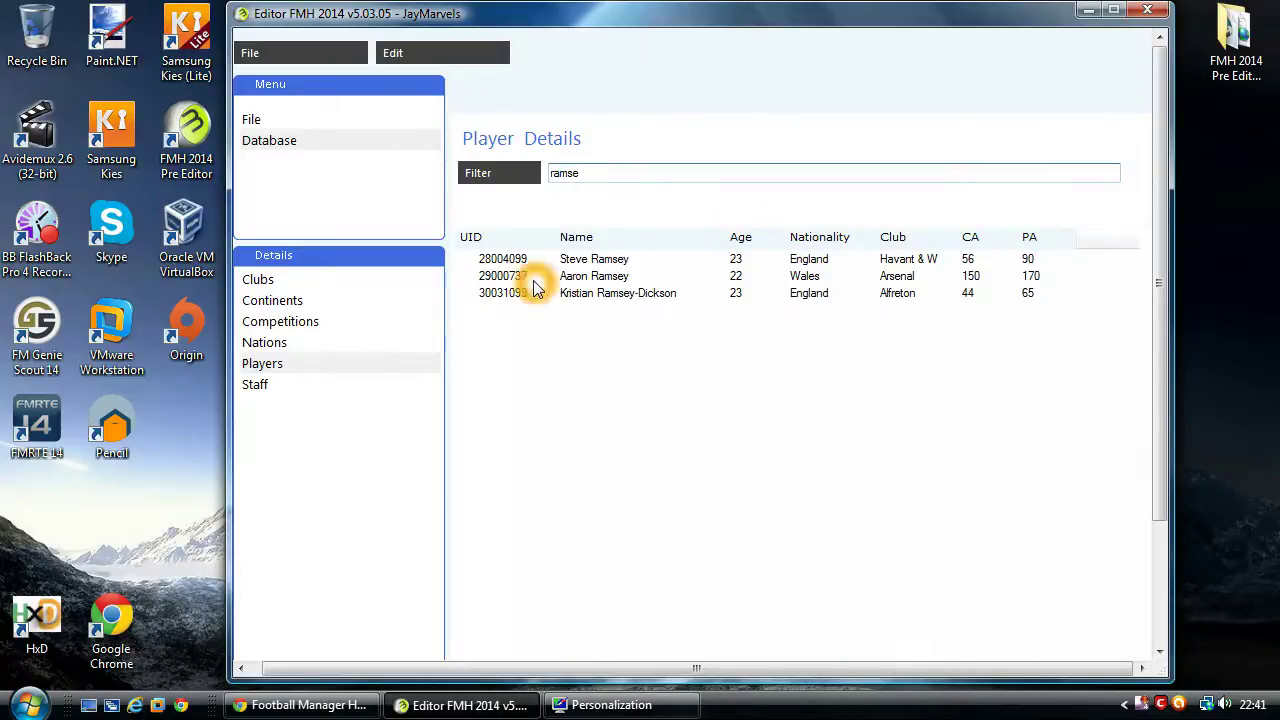
{"action": "left_click", "coordinate": [594, 277]}
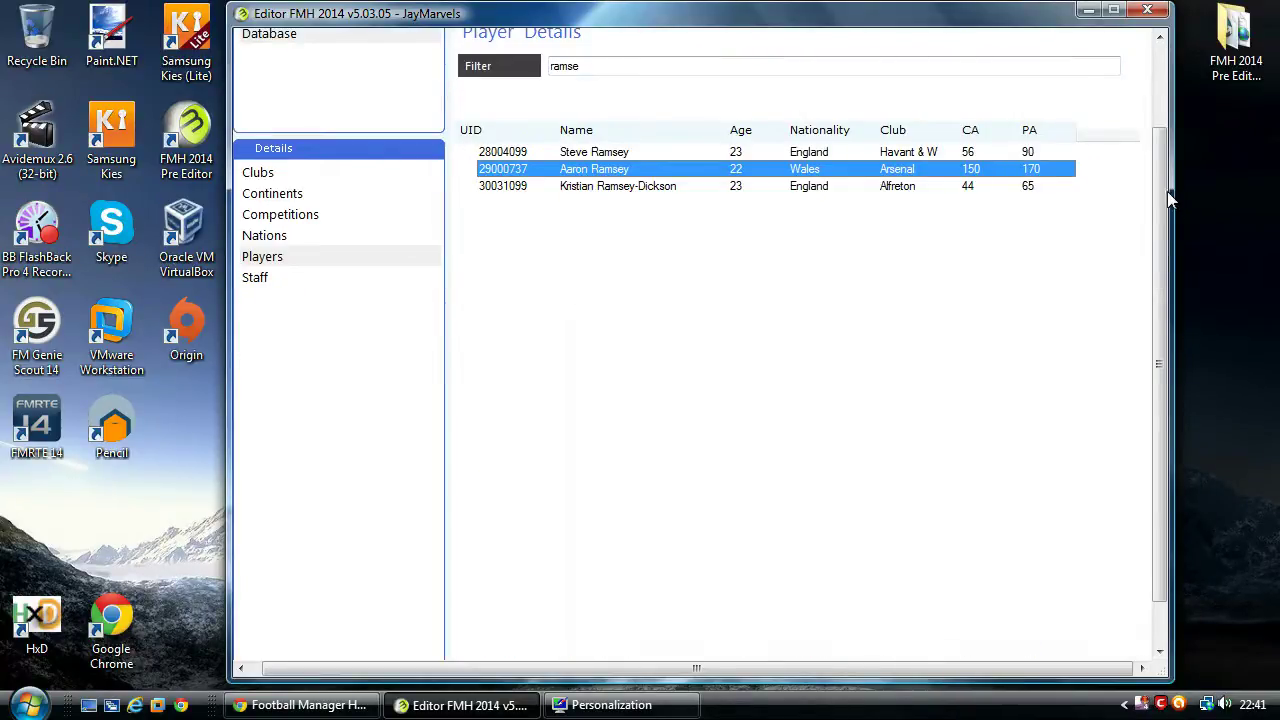
{"action": "scroll", "coordinate": [1170, 200], "scroll_direction": "up", "scroll_amount": 2}
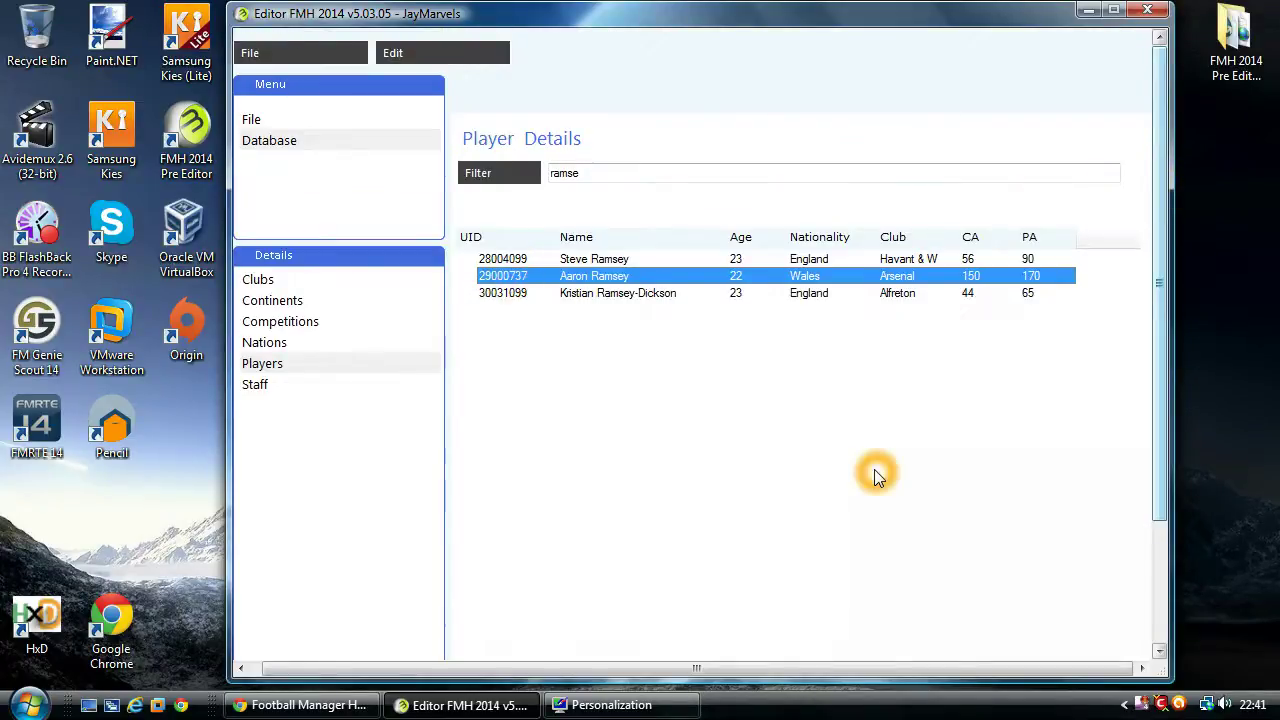
{"action": "key", "text": "Return"}
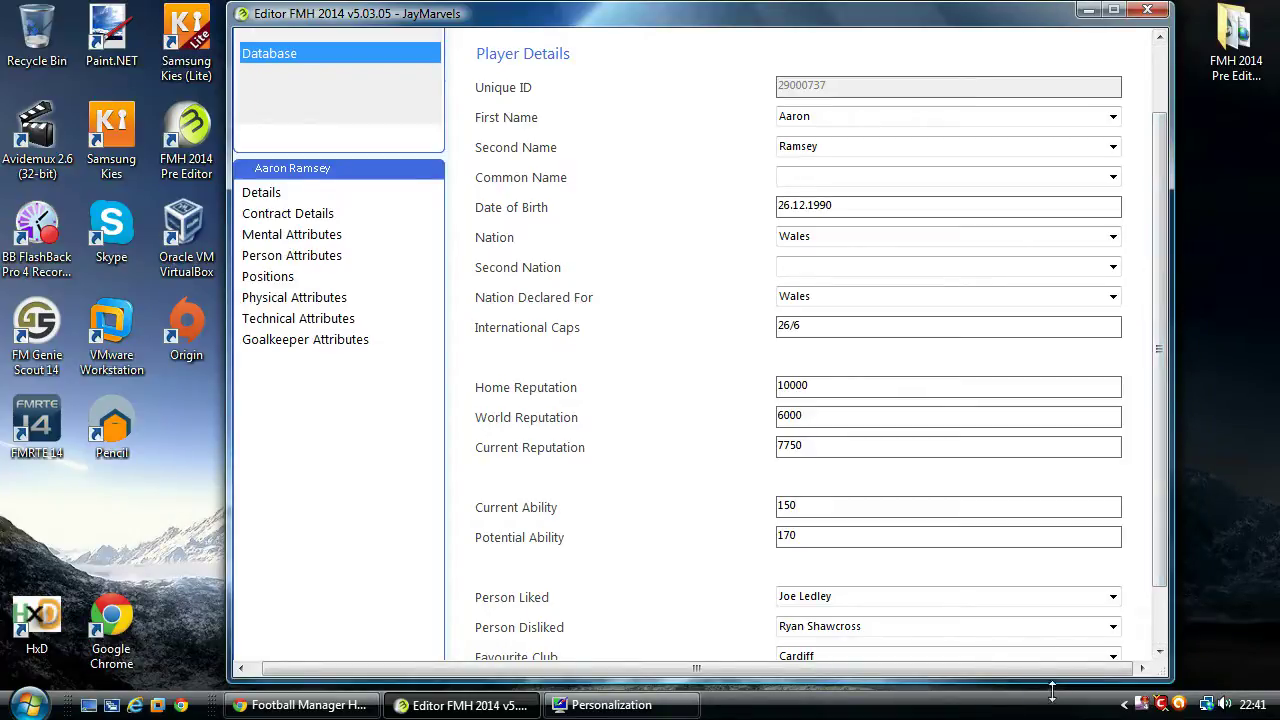
{"action": "left_click", "coordinate": [1164, 606]}
{"action": "left_click", "coordinate": [272, 193]}
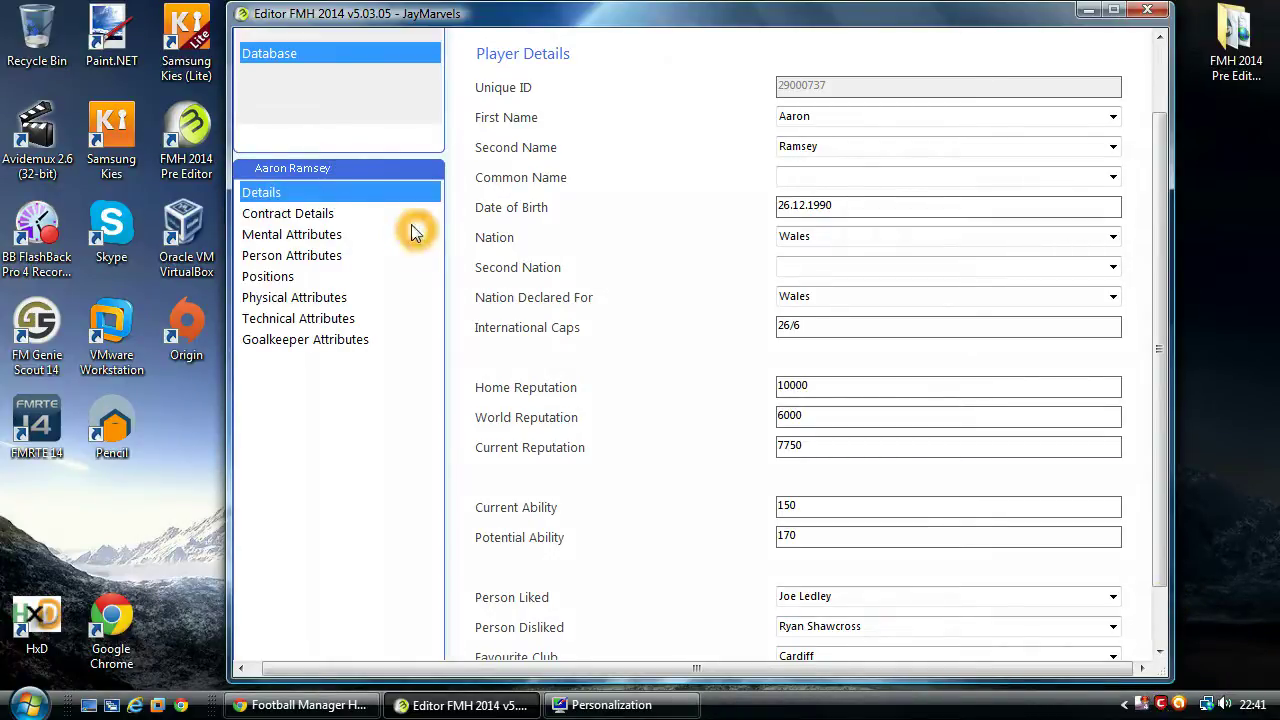
{"action": "left_click", "coordinate": [288, 213]}
{"action": "left_click", "coordinate": [292, 234]}
{"action": "left_click", "coordinate": [290, 255]}
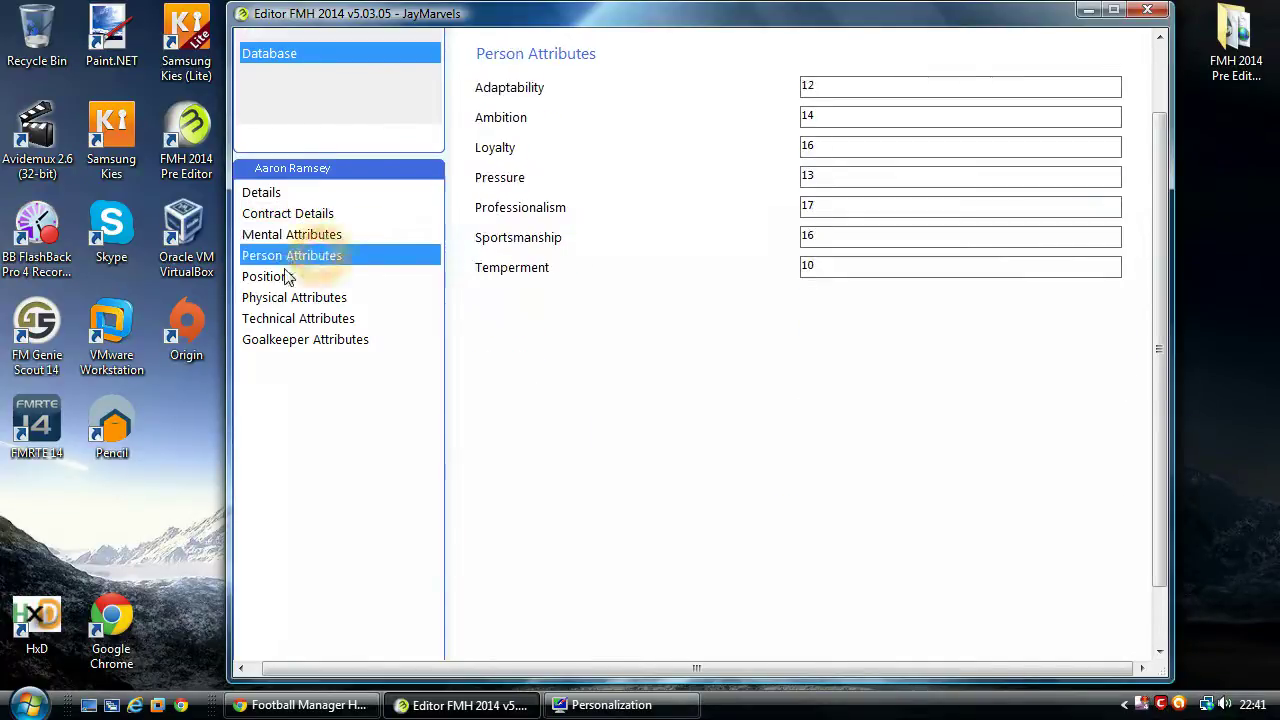
{"action": "left_click", "coordinate": [280, 276]}
{"action": "left_click", "coordinate": [322, 297]}
{"action": "left_click", "coordinate": [329, 318]}
{"action": "left_click", "coordinate": [332, 340]}
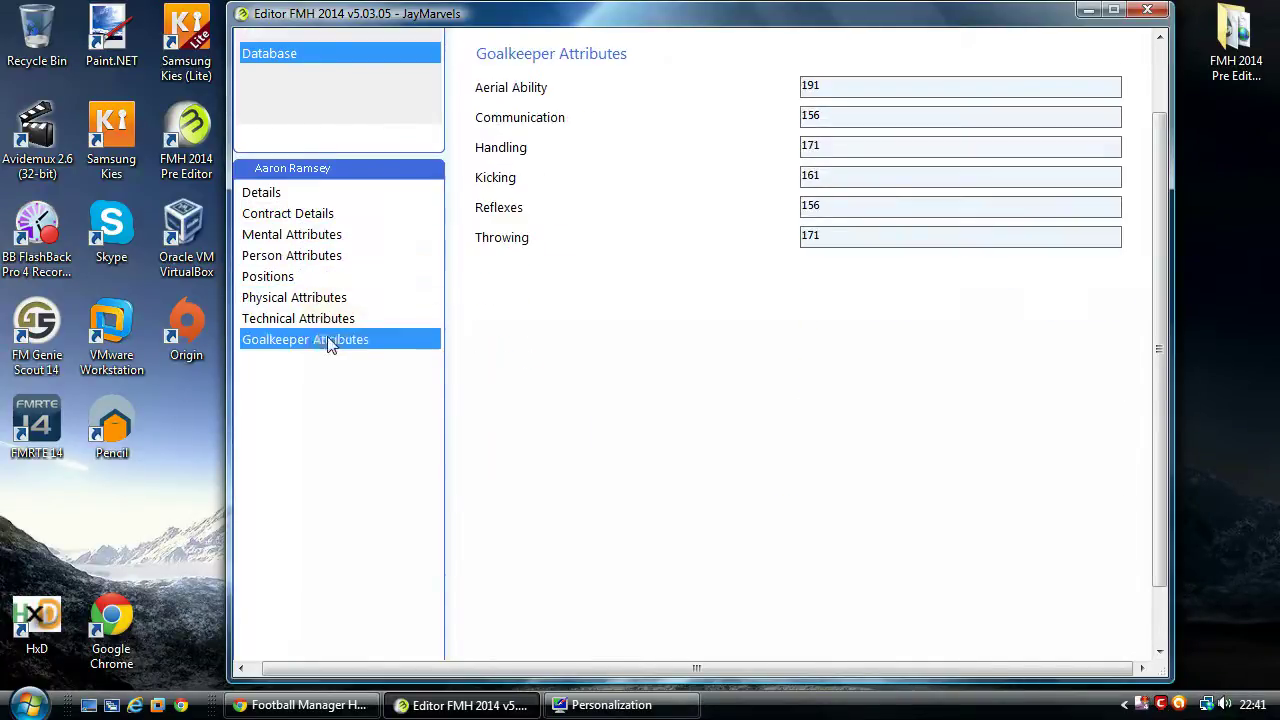
{"action": "left_click", "coordinate": [265, 193]}
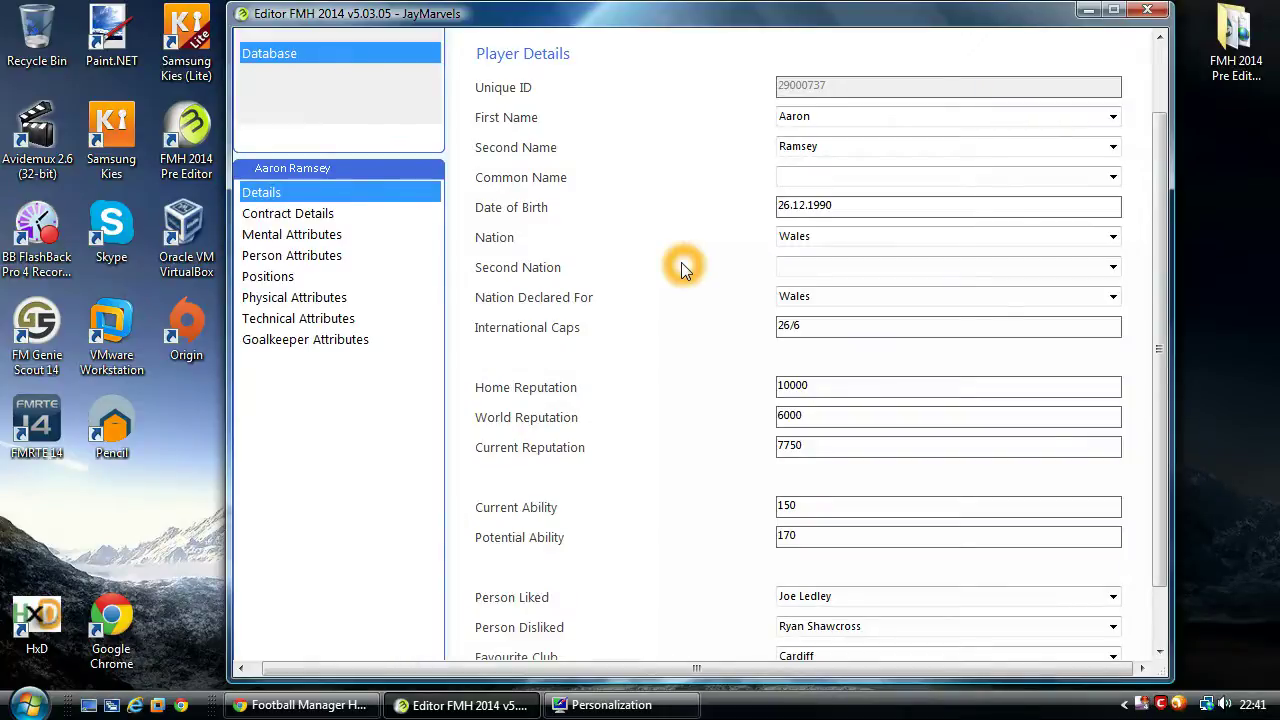
{"action": "left_click", "coordinate": [1113, 121]}
{"action": "left_click", "coordinate": [1110, 177]}
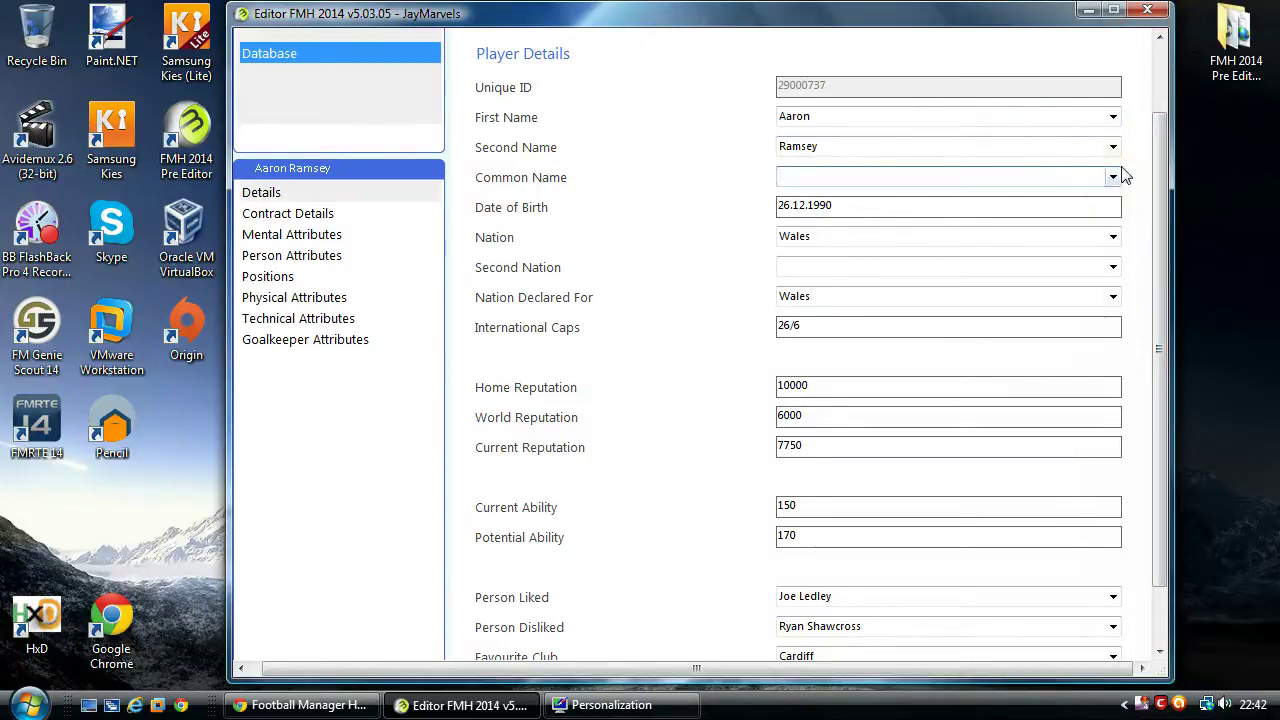
Retype the first name as 'Aaro' and keep Aaron from the first-name list
{"action": "left_click", "coordinate": [843, 117]}
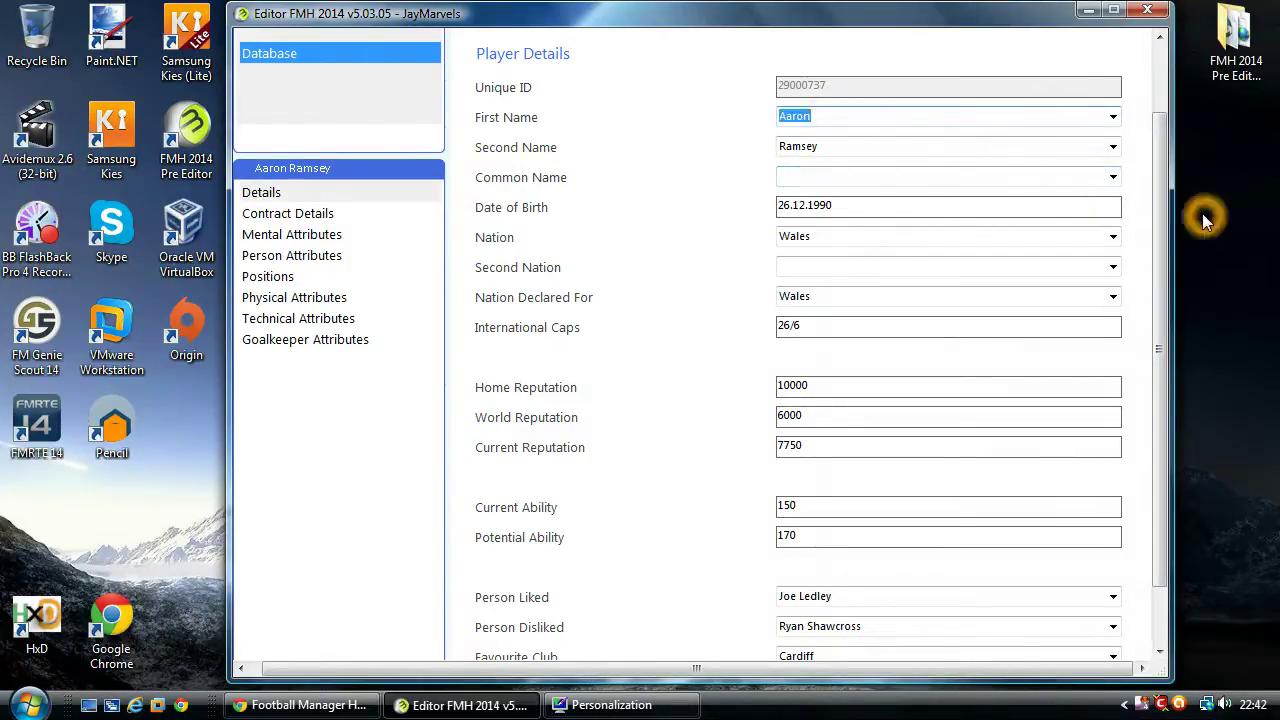
{"action": "left_click", "coordinate": [1113, 116]}
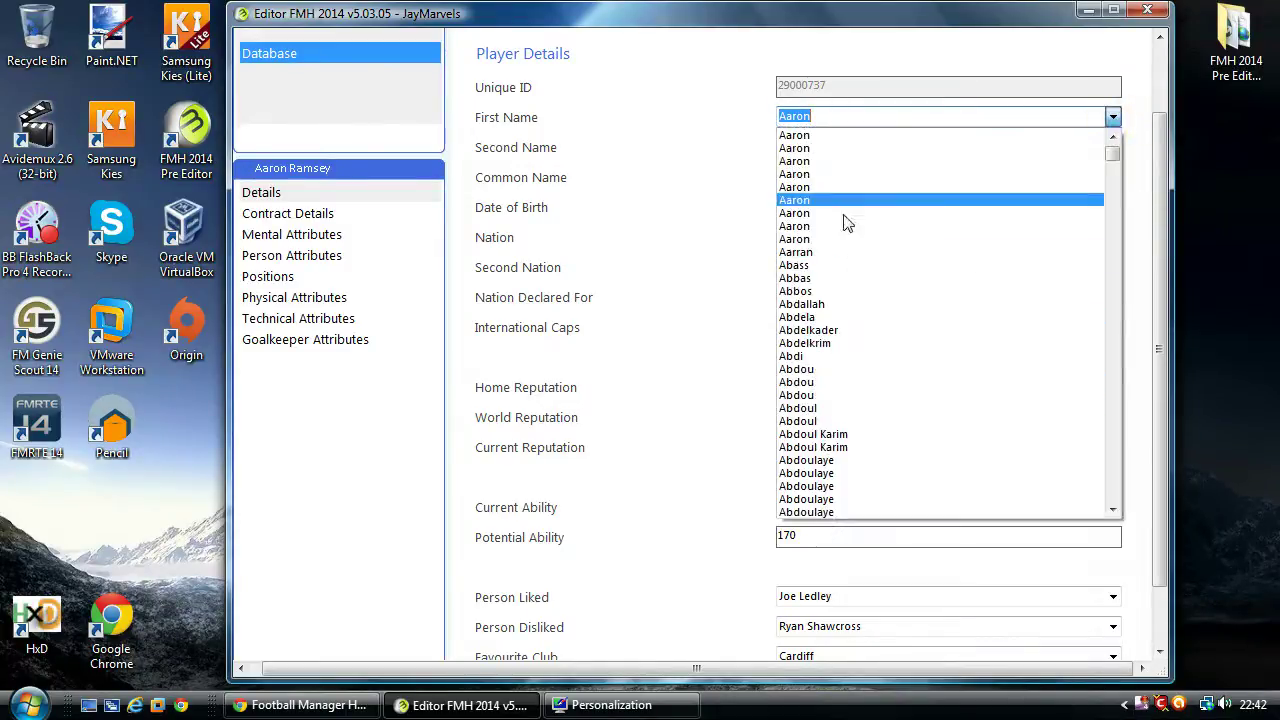
{"action": "left_click", "coordinate": [647, 117]}
{"action": "type", "text": "Aaro"}
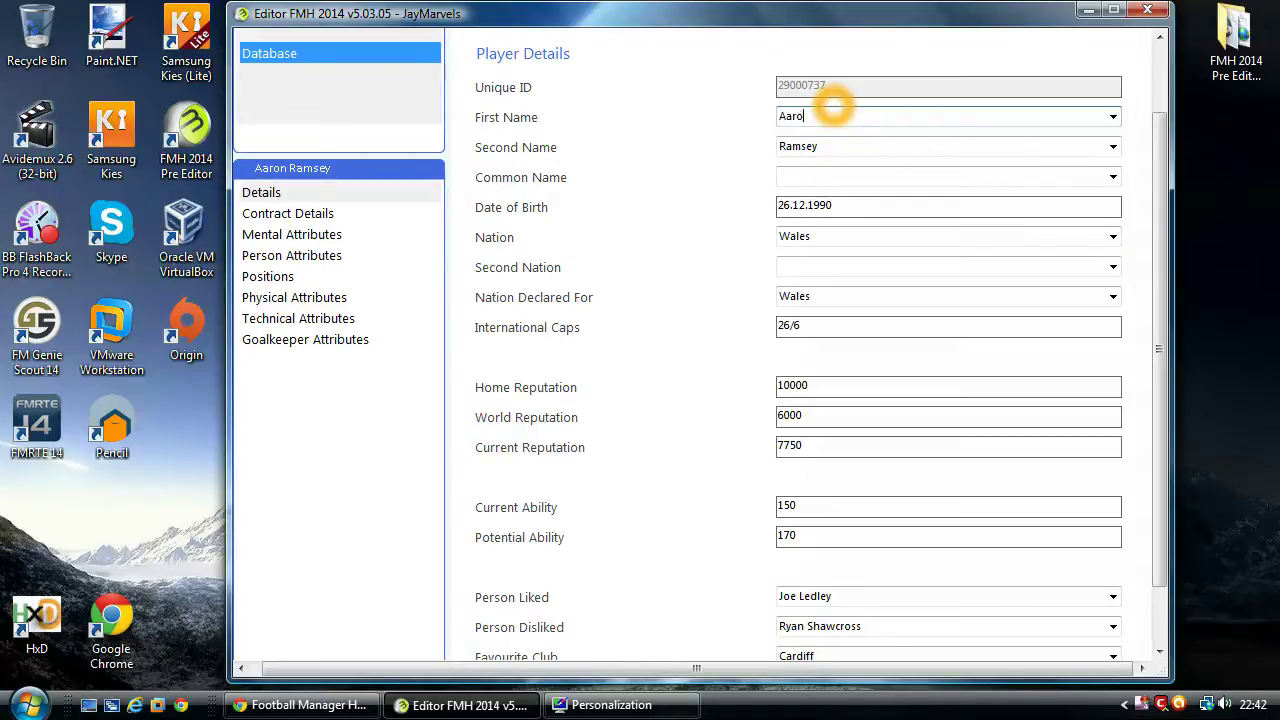
{"action": "left_click", "coordinate": [821, 262]}
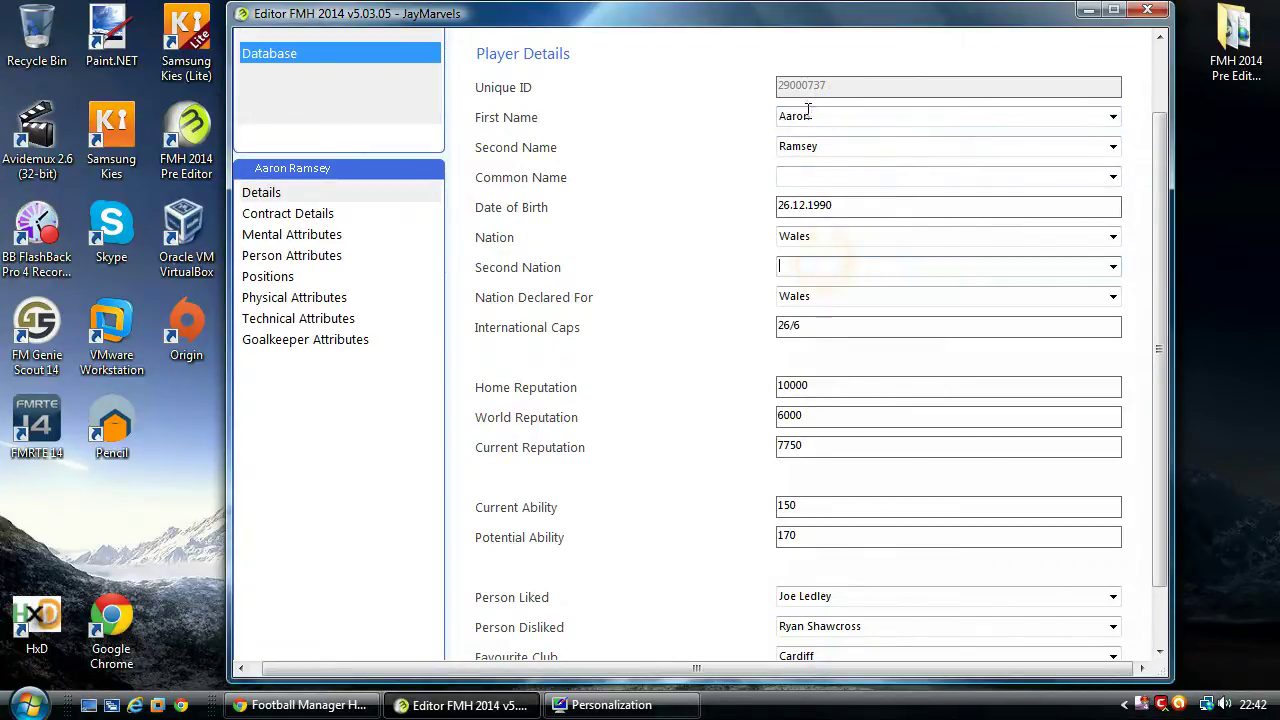
{"action": "left_click", "coordinate": [1113, 118]}
{"action": "left_click", "coordinate": [808, 130]}
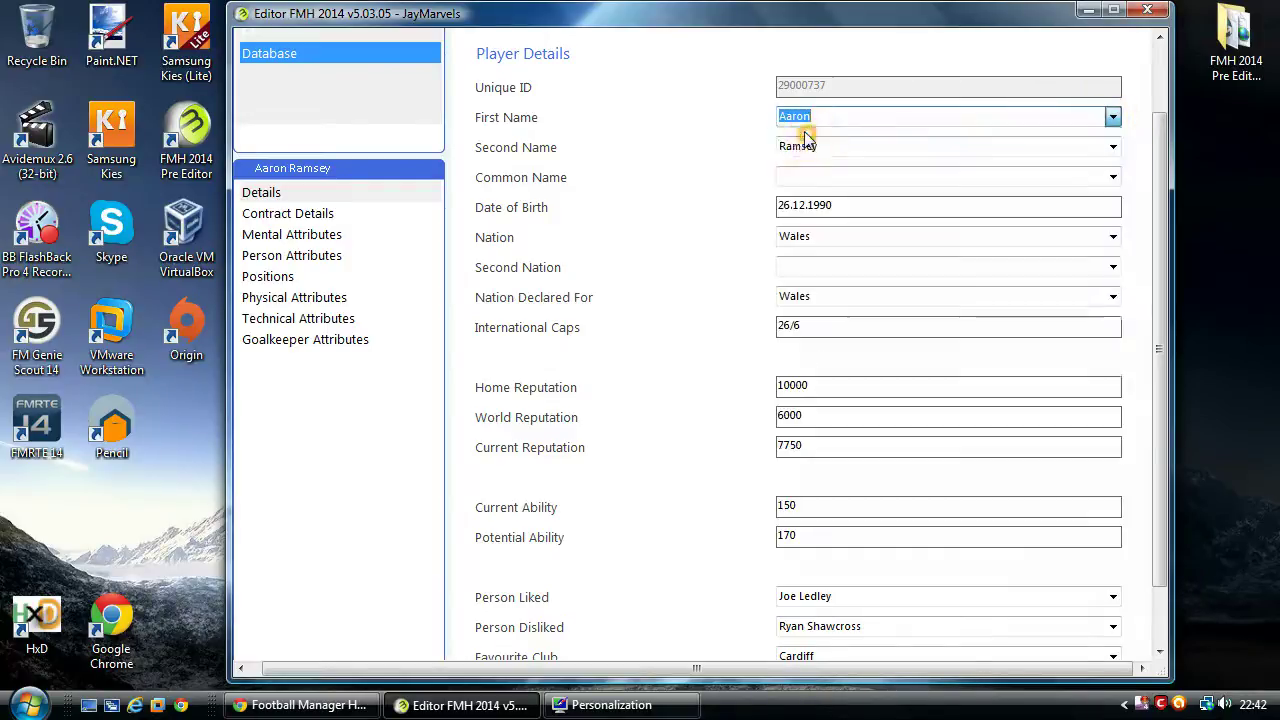
Replace the first name with Jack from the list and select the second name for editing
{"action": "left_click", "coordinate": [871, 118]}
{"action": "double_click", "coordinate": [871, 118]}
{"action": "left_click", "coordinate": [671, 109]}
{"action": "type", "text": "jack"}
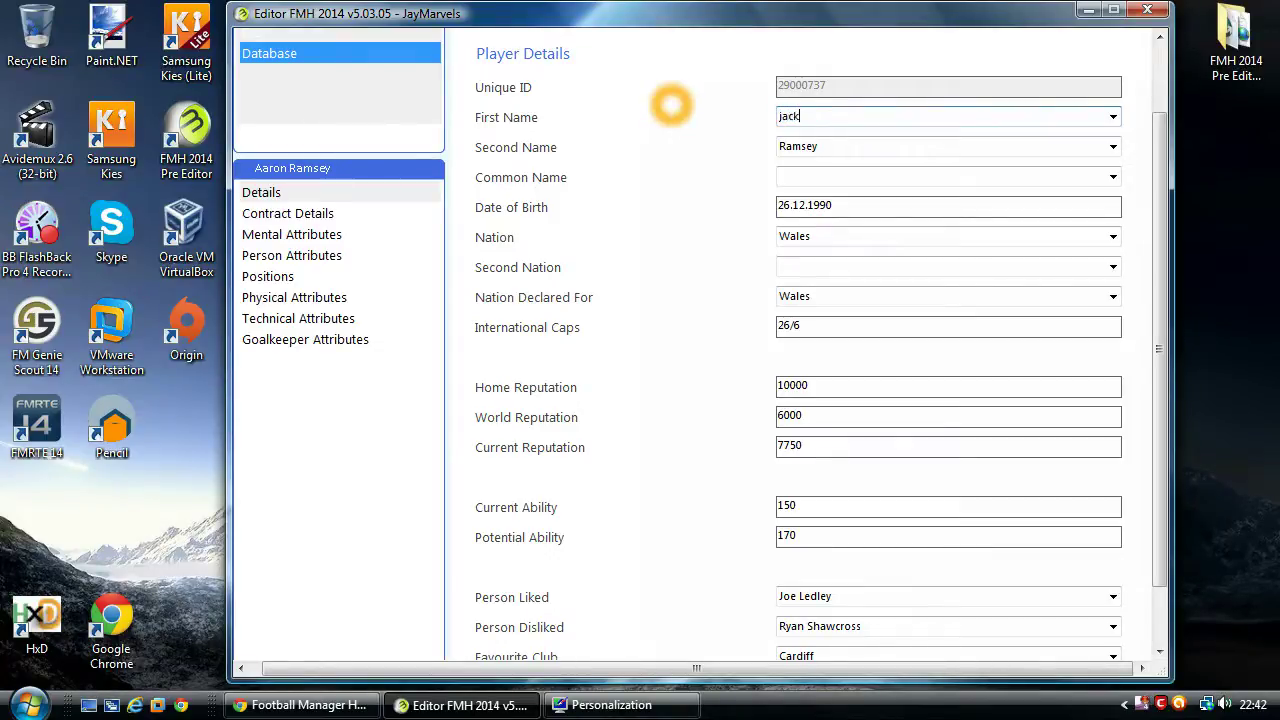
{"action": "left_click", "coordinate": [1113, 117]}
{"action": "left_click", "coordinate": [824, 147]}
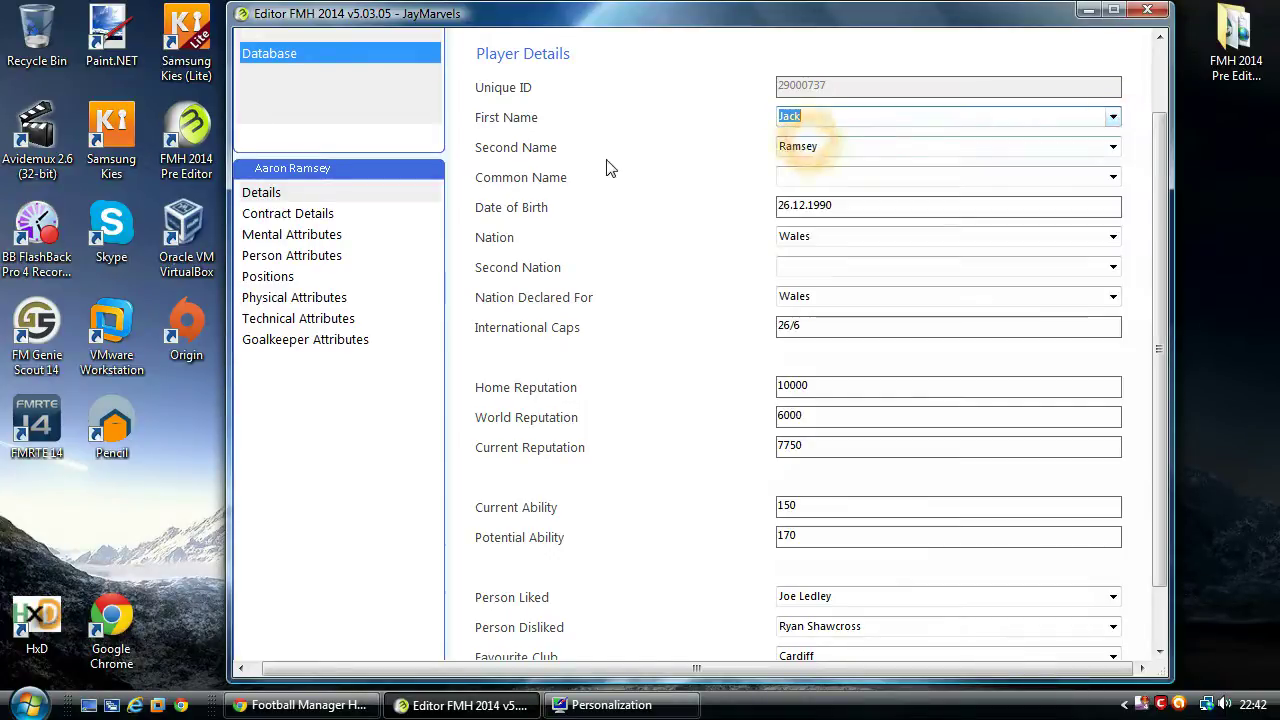
{"action": "left_click", "coordinate": [913, 110]}
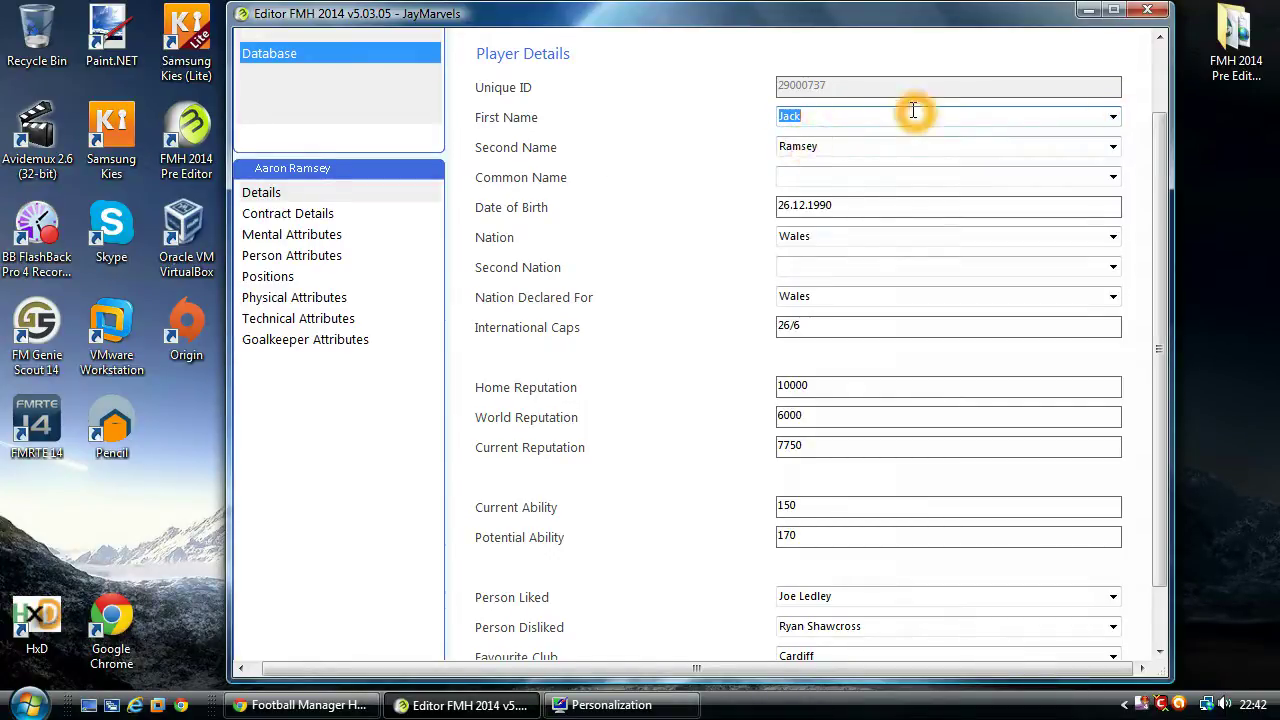
{"action": "left_click", "coordinate": [1113, 147]}
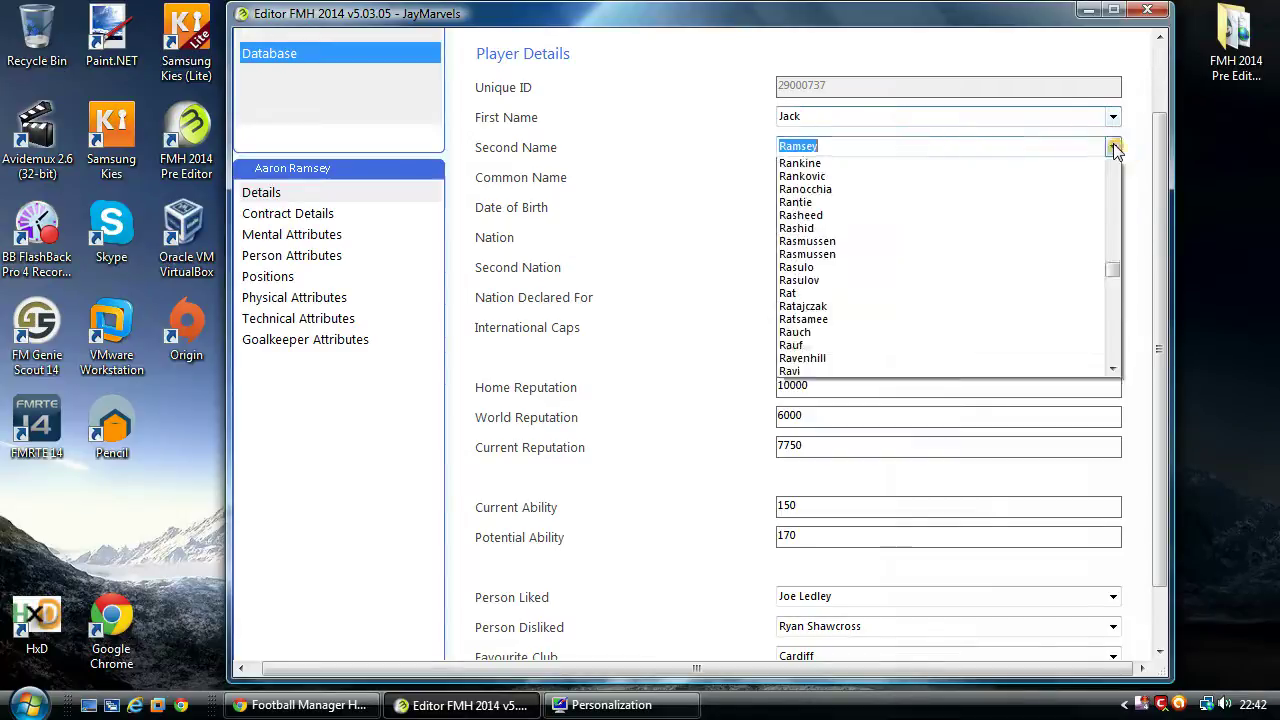
{"action": "left_click", "coordinate": [691, 145]}
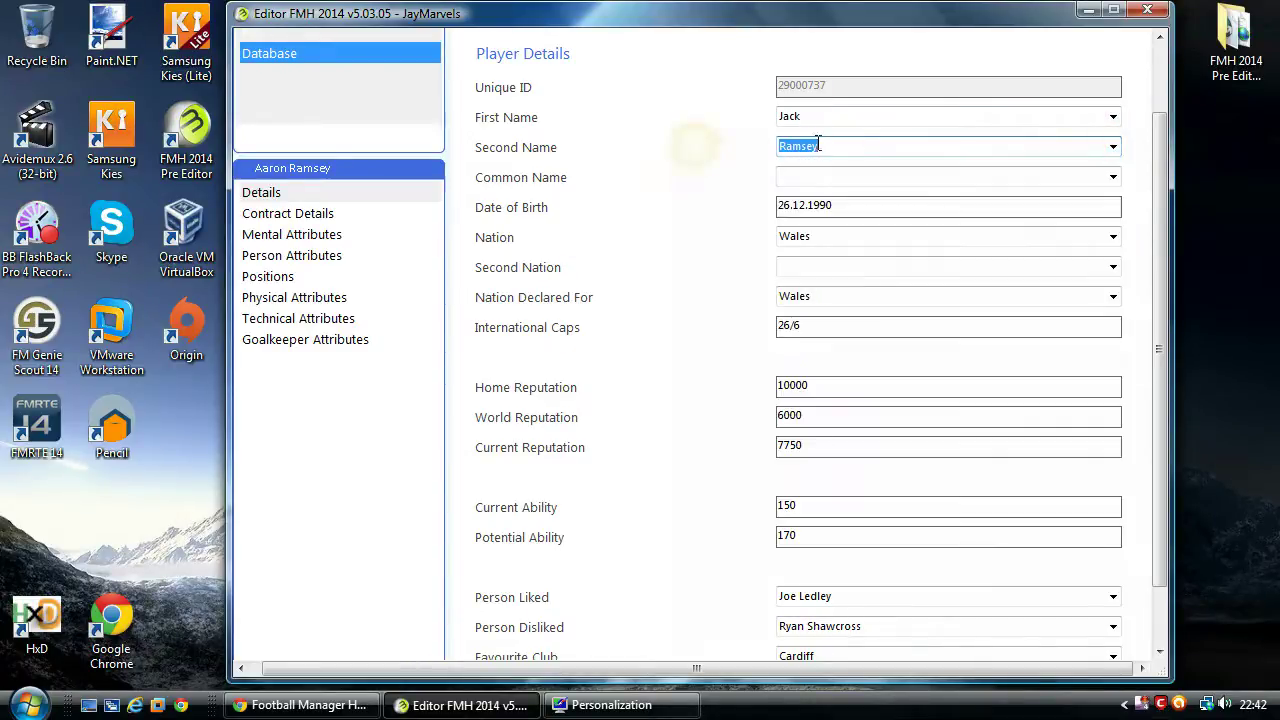
{"action": "left_click", "coordinate": [934, 141]}
Set the second name to Stamp and leave the Common Name blank
{"action": "type", "text": "spen"}
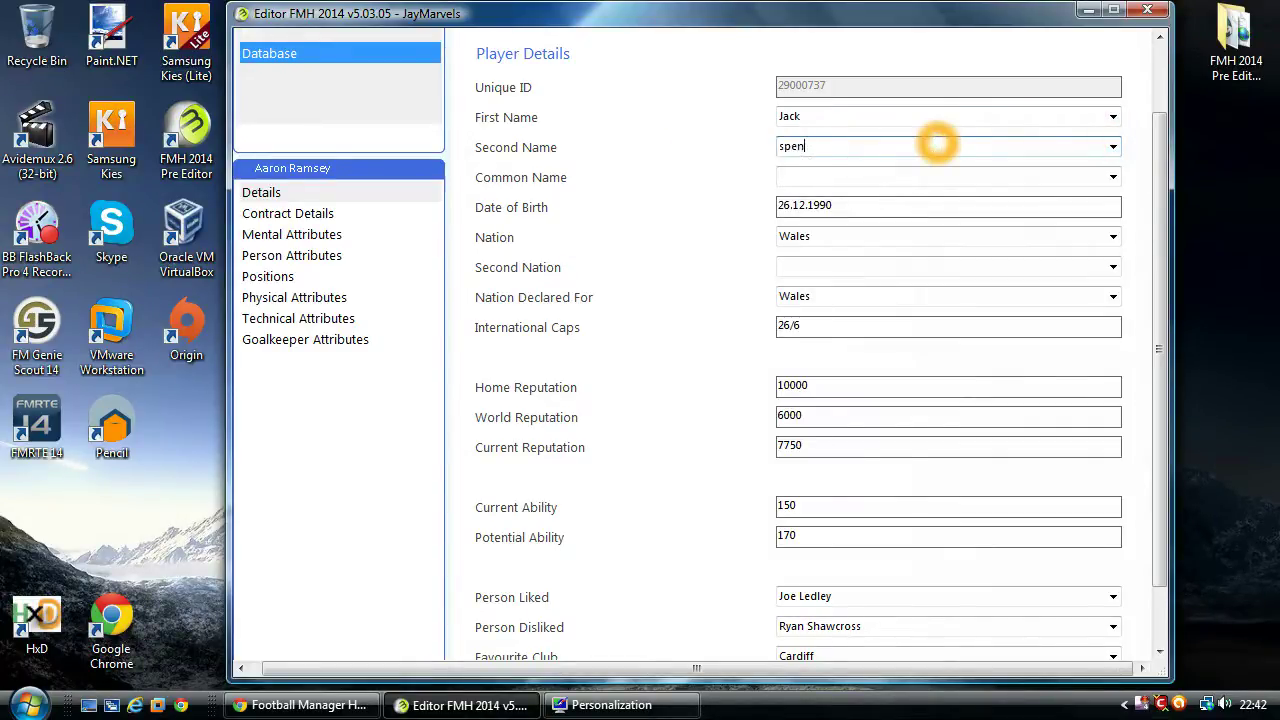
{"action": "left_click", "coordinate": [1113, 146]}
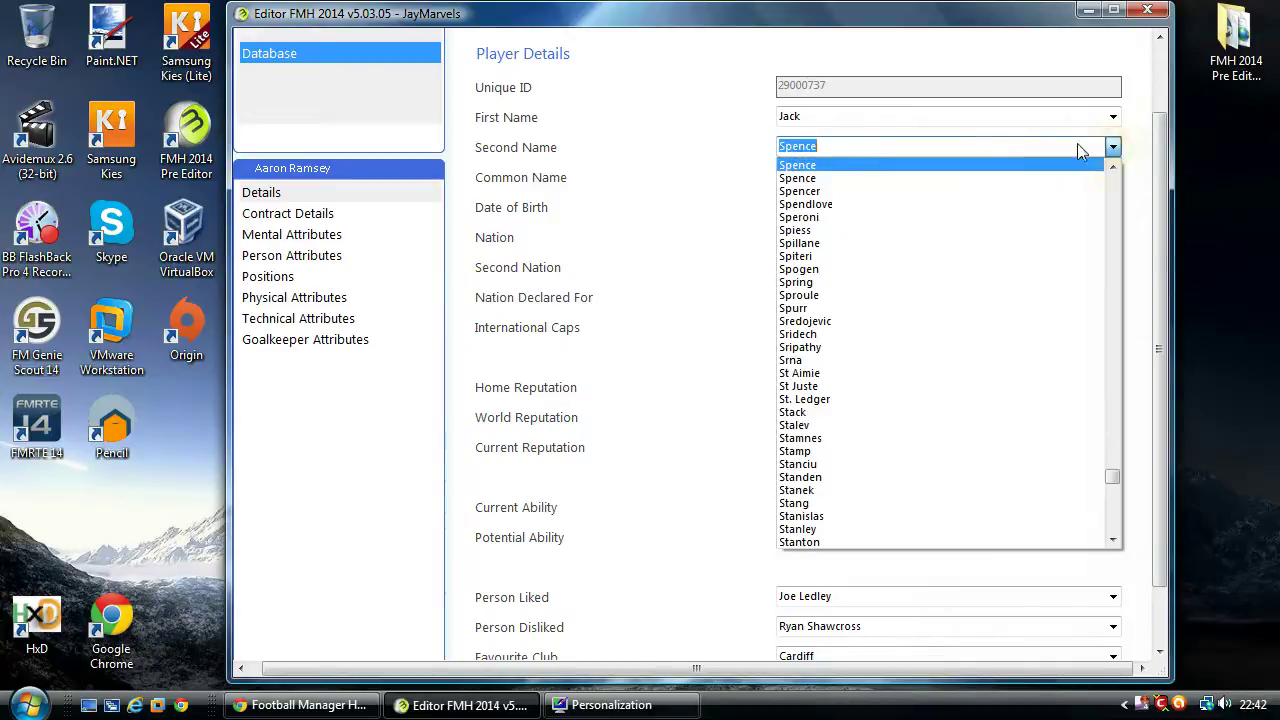
{"action": "left_click", "coordinate": [797, 193]}
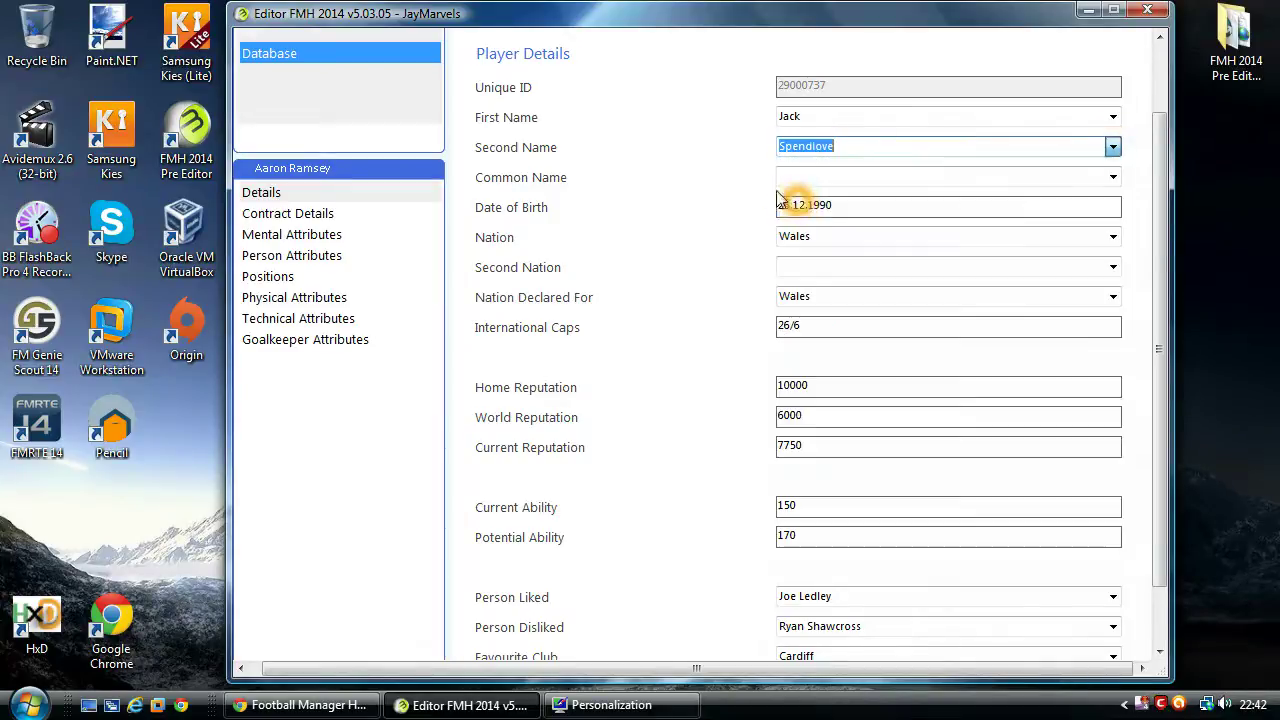
{"action": "left_click", "coordinate": [1115, 150]}
{"action": "left_click", "coordinate": [871, 412]}
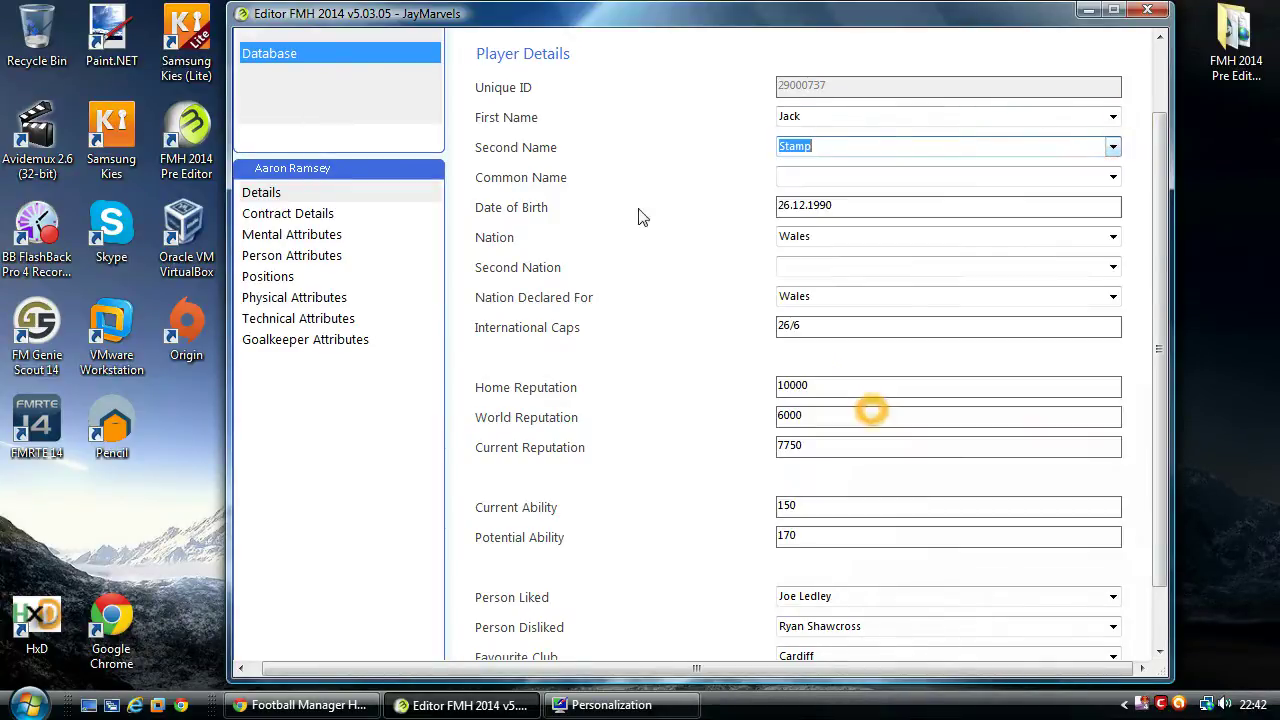
{"action": "left_click", "coordinate": [894, 200]}
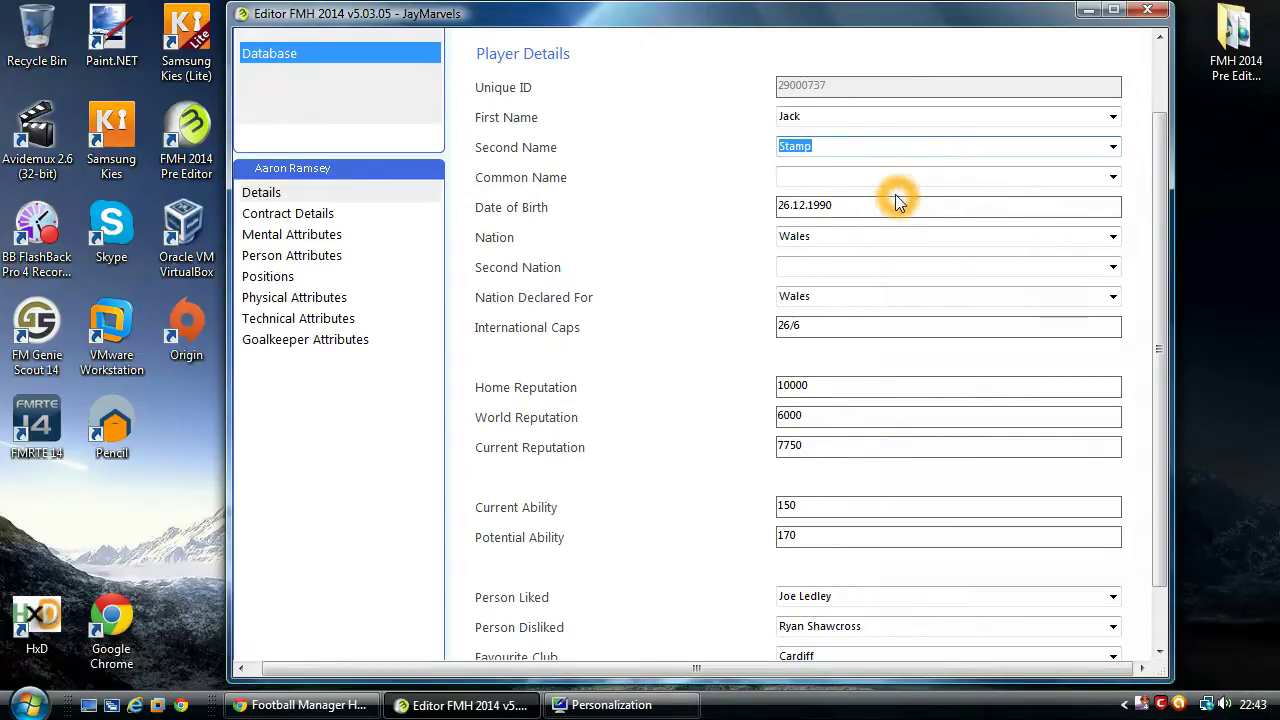
{"action": "left_click", "coordinate": [1113, 177]}
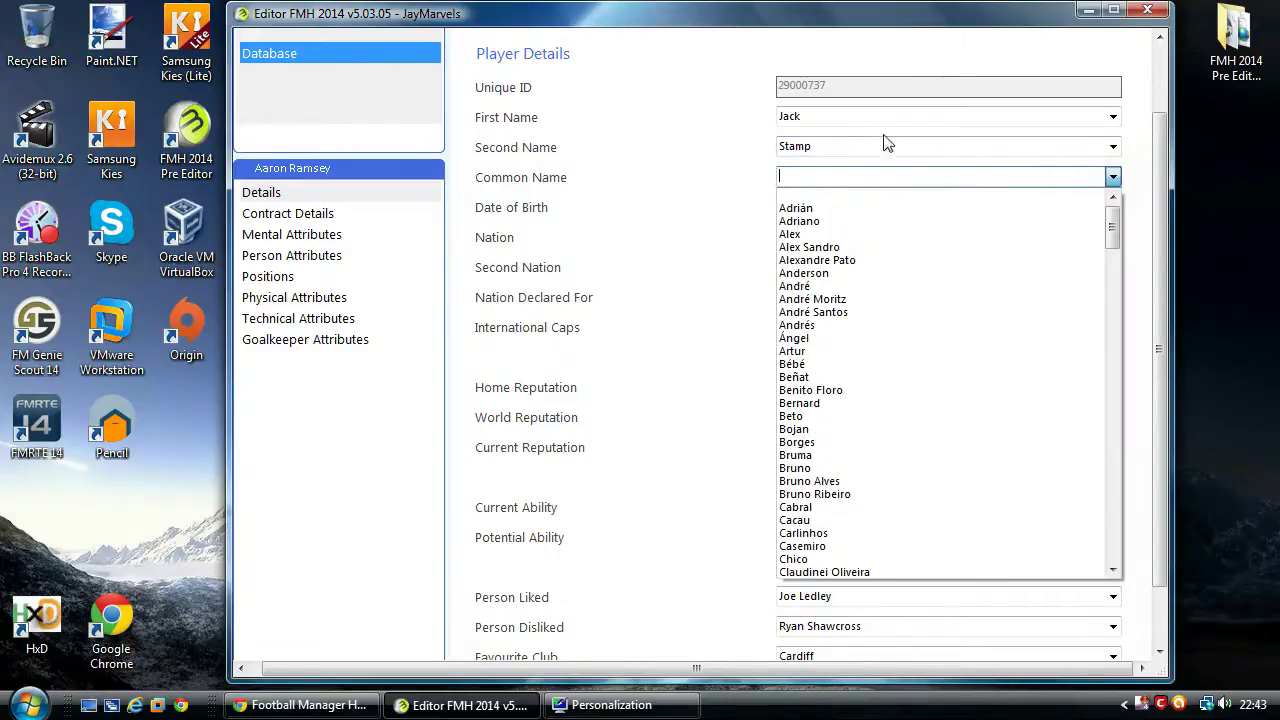
{"action": "left_click", "coordinate": [797, 200]}
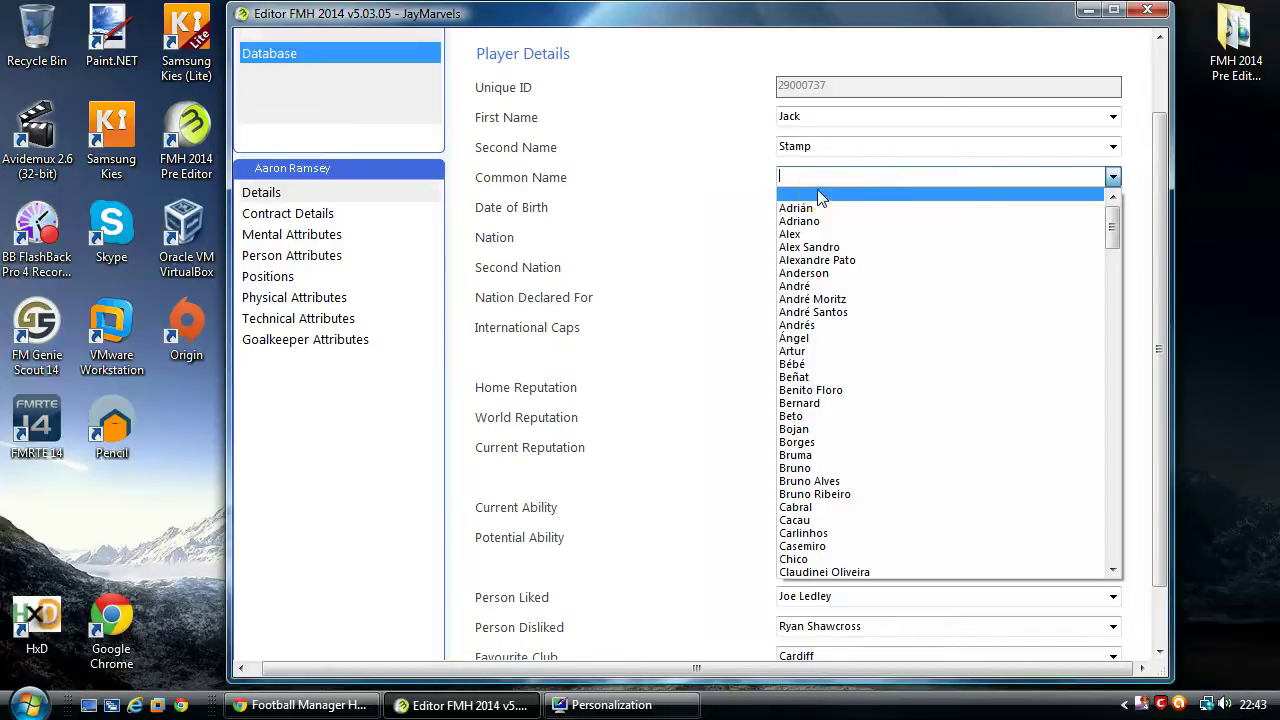
{"action": "left_click", "coordinate": [655, 172]}
Select the date of birth and leave it unchanged
{"action": "left_click", "coordinate": [969, 200]}
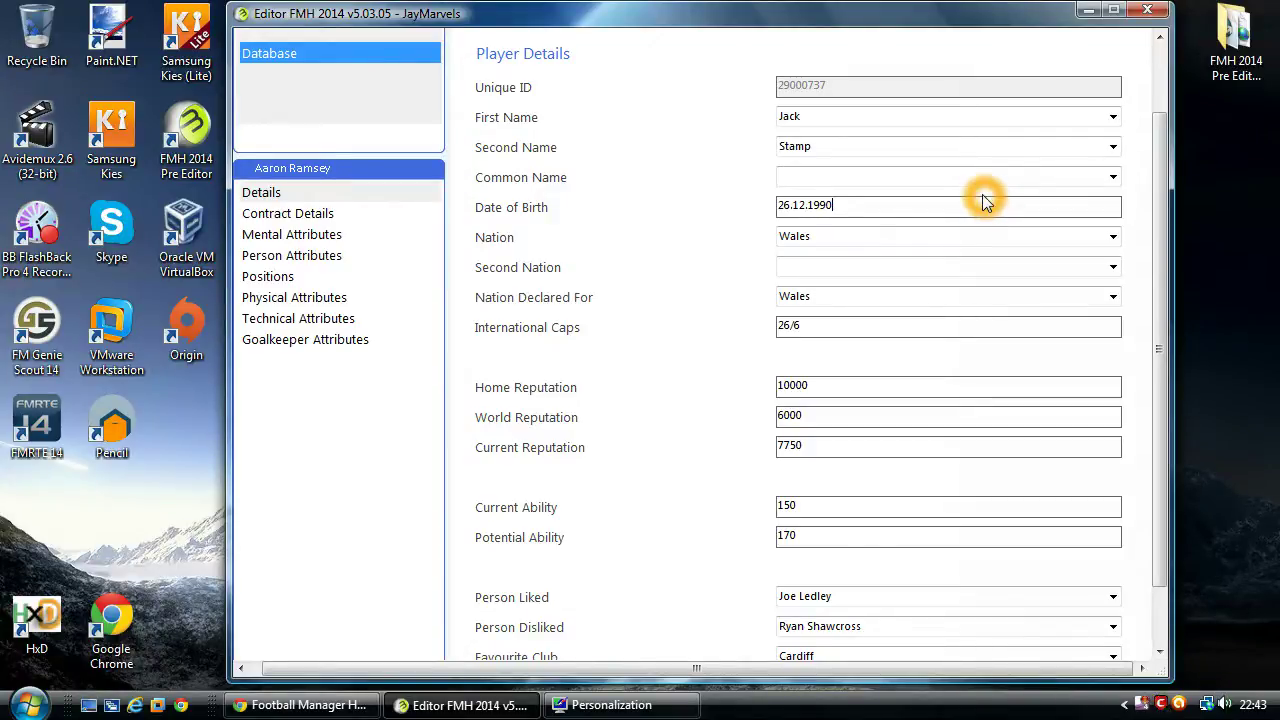
{"action": "left_click", "coordinate": [783, 206]}
{"action": "double_click", "coordinate": [801, 207]}
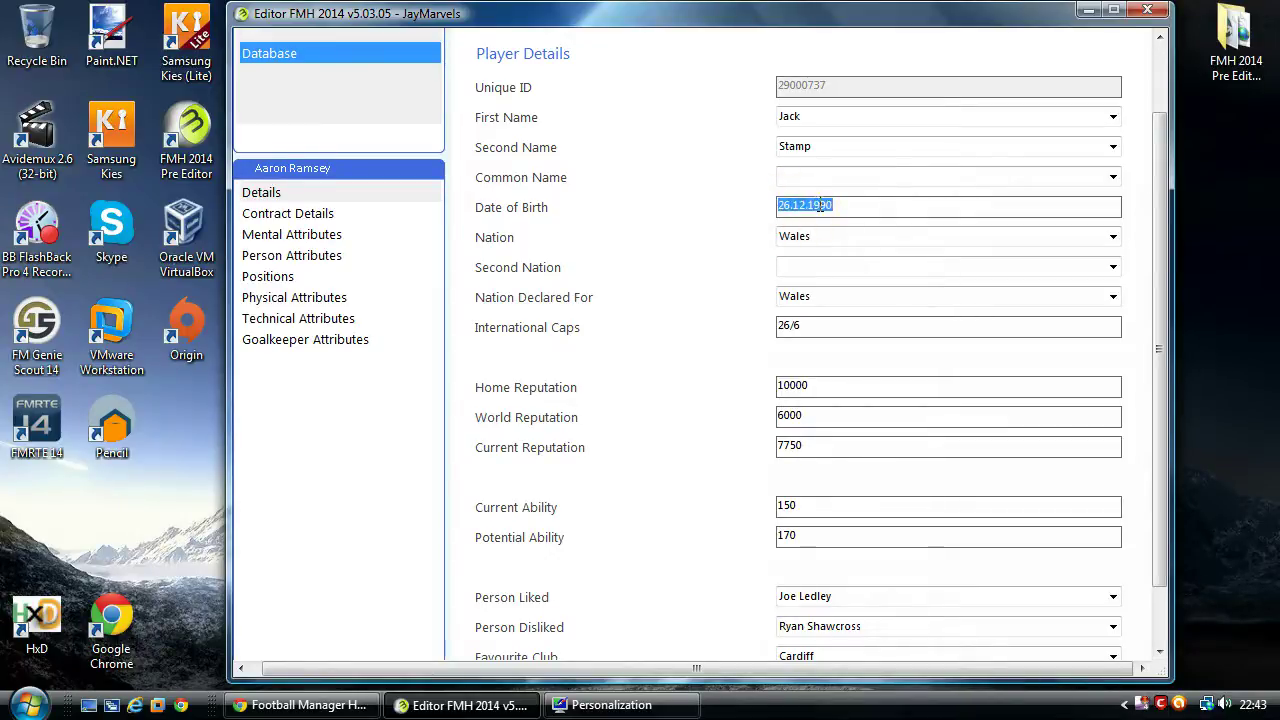
{"action": "left_click", "coordinate": [928, 206]}
{"action": "left_click", "coordinate": [944, 207]}
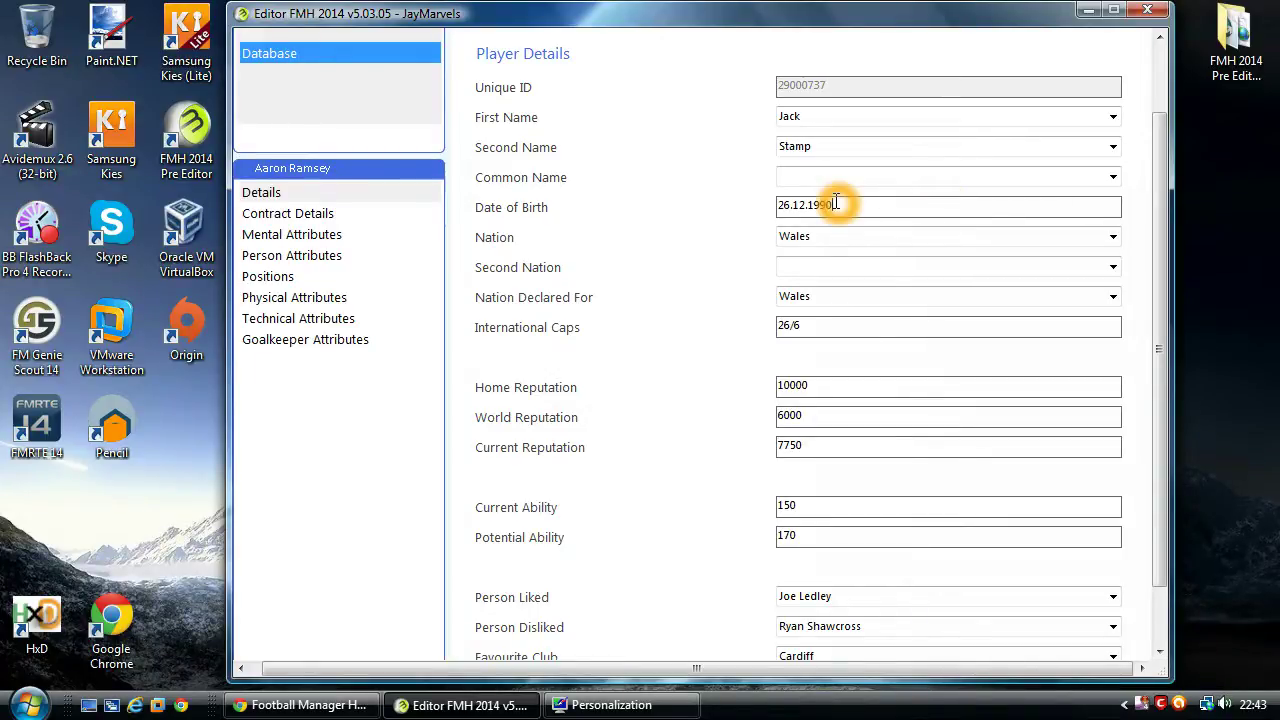
{"action": "left_click", "coordinate": [1111, 238]}
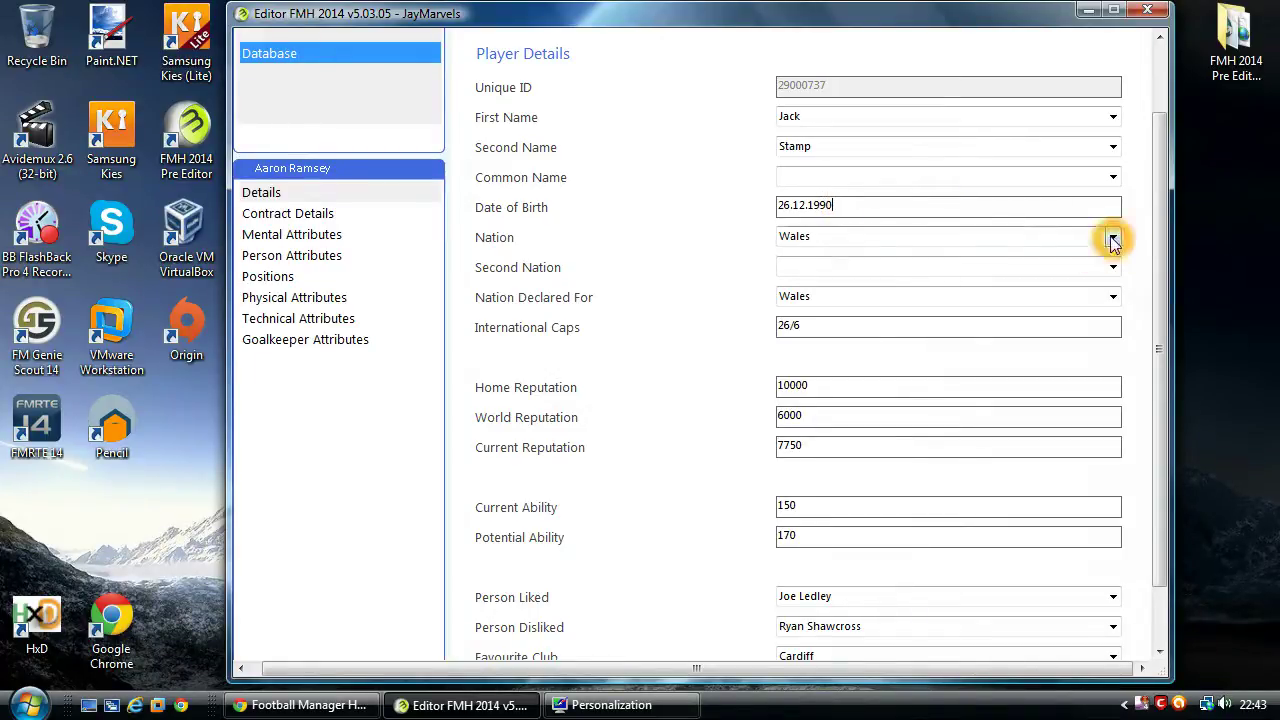
Replace Wales with Vietnam in both Nation and Nation Declared For
{"action": "left_click", "coordinate": [680, 234]}
{"action": "left_click", "coordinate": [851, 236]}
{"action": "double_click", "coordinate": [843, 240]}
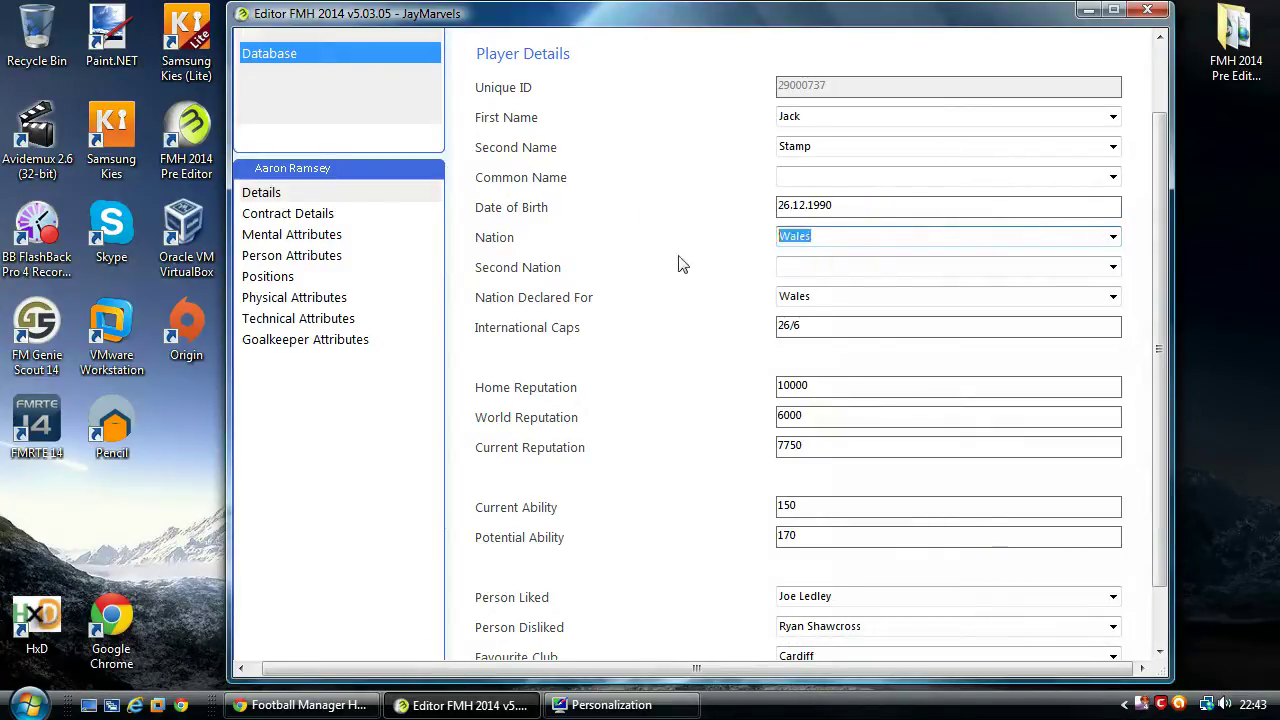
{"action": "type", "text": "Vier"}
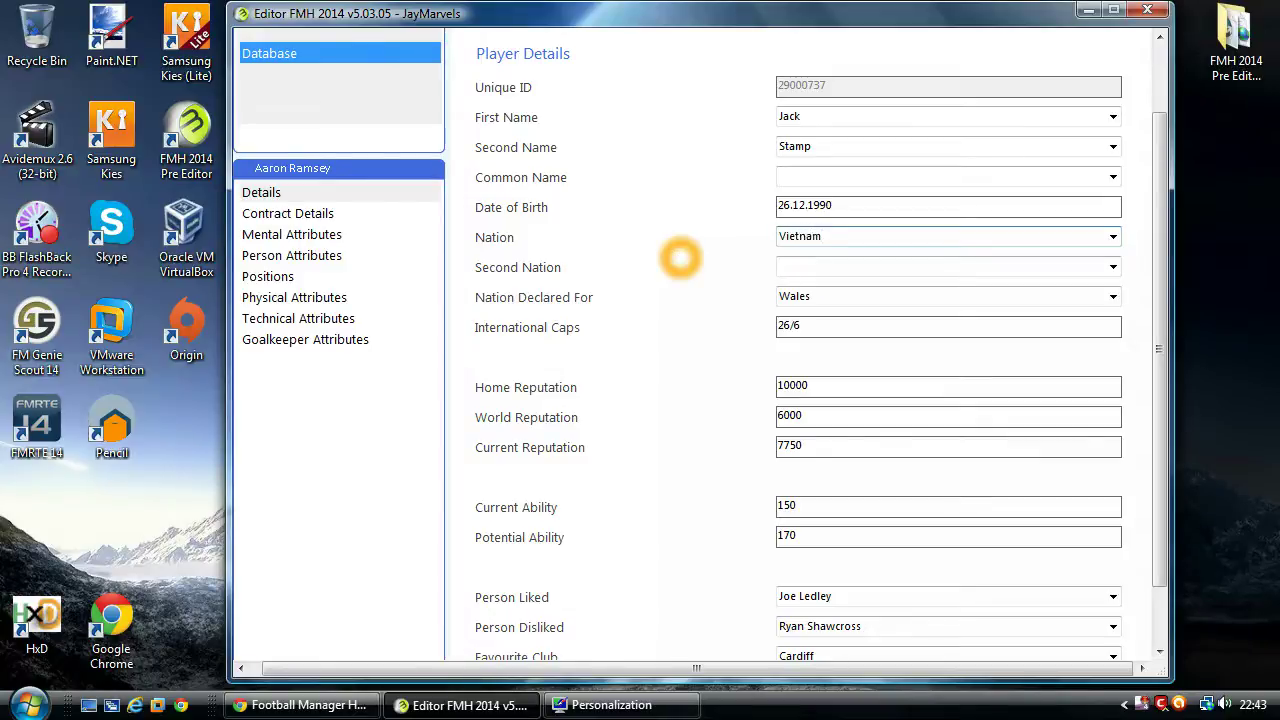
{"action": "double_click", "coordinate": [830, 237]}
{"action": "key", "text": "ctrl+c"}
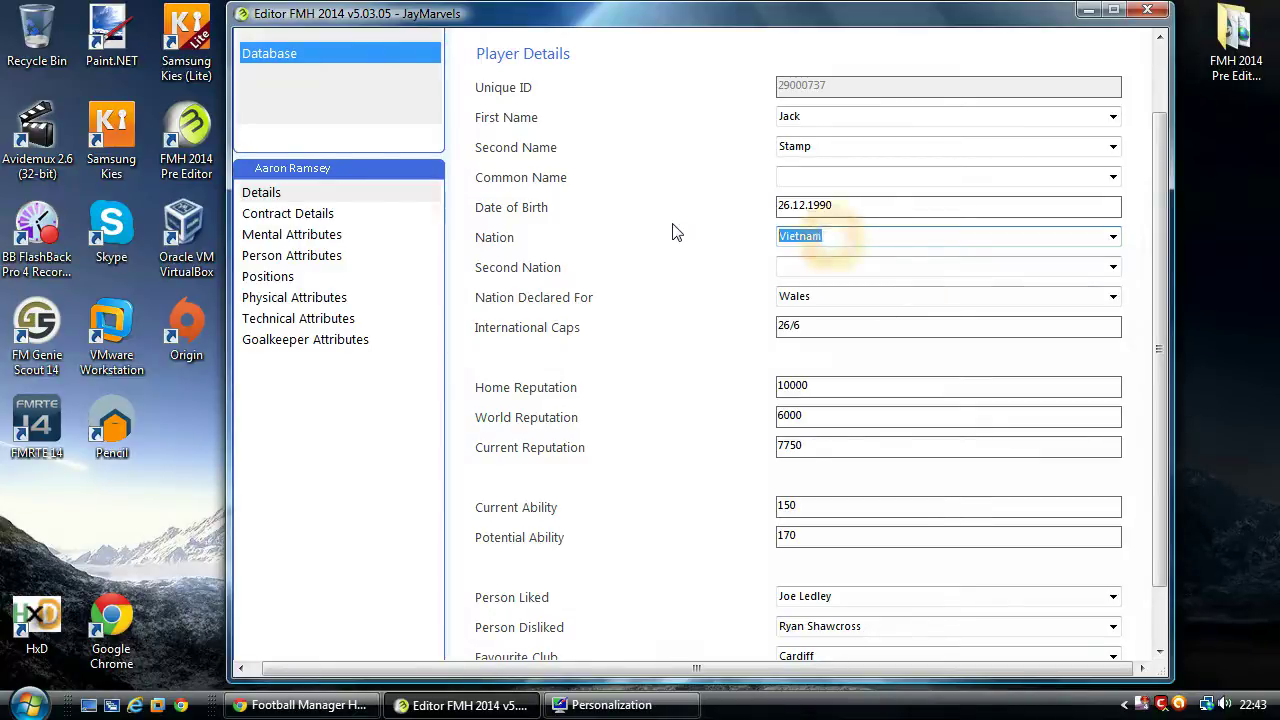
{"action": "double_click", "coordinate": [823, 294]}
{"action": "double_click", "coordinate": [809, 294]}
{"action": "key", "text": "ctrl+v"}
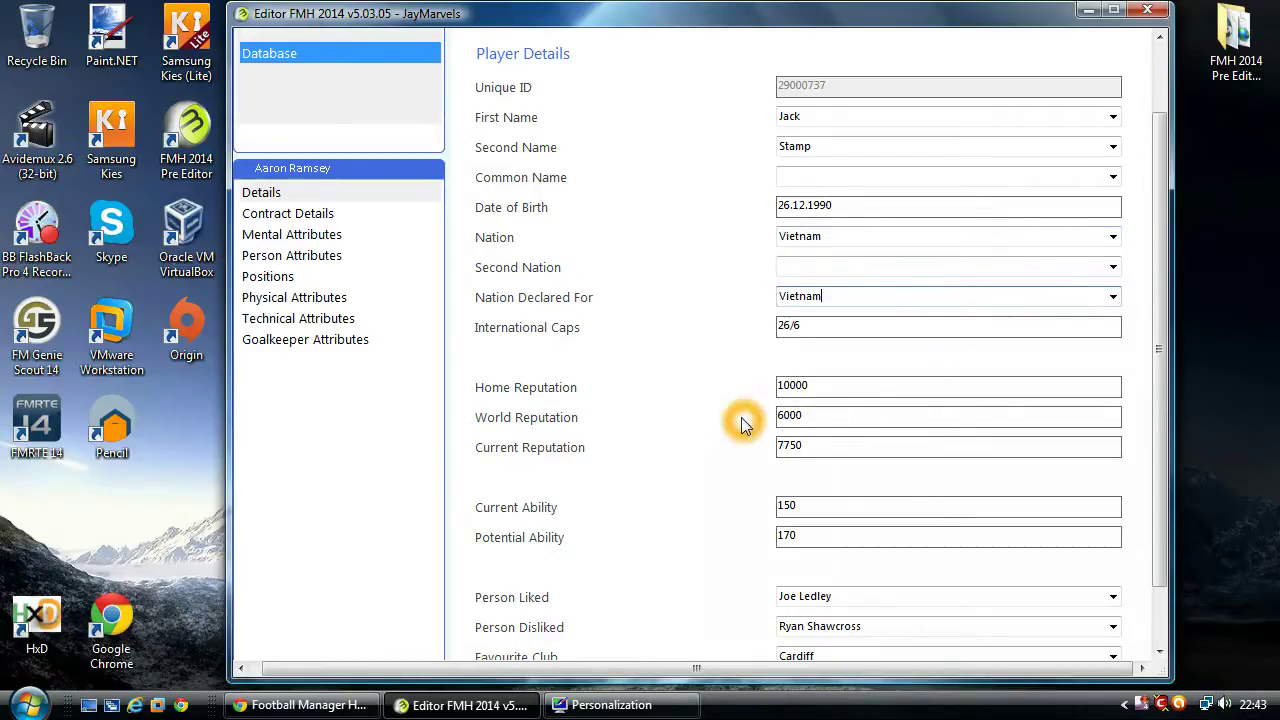
{"action": "left_click", "coordinate": [788, 326]}
Confirm Vietnam in both nation lists and show the Second Nation country choices
{"action": "left_click", "coordinate": [1113, 236]}
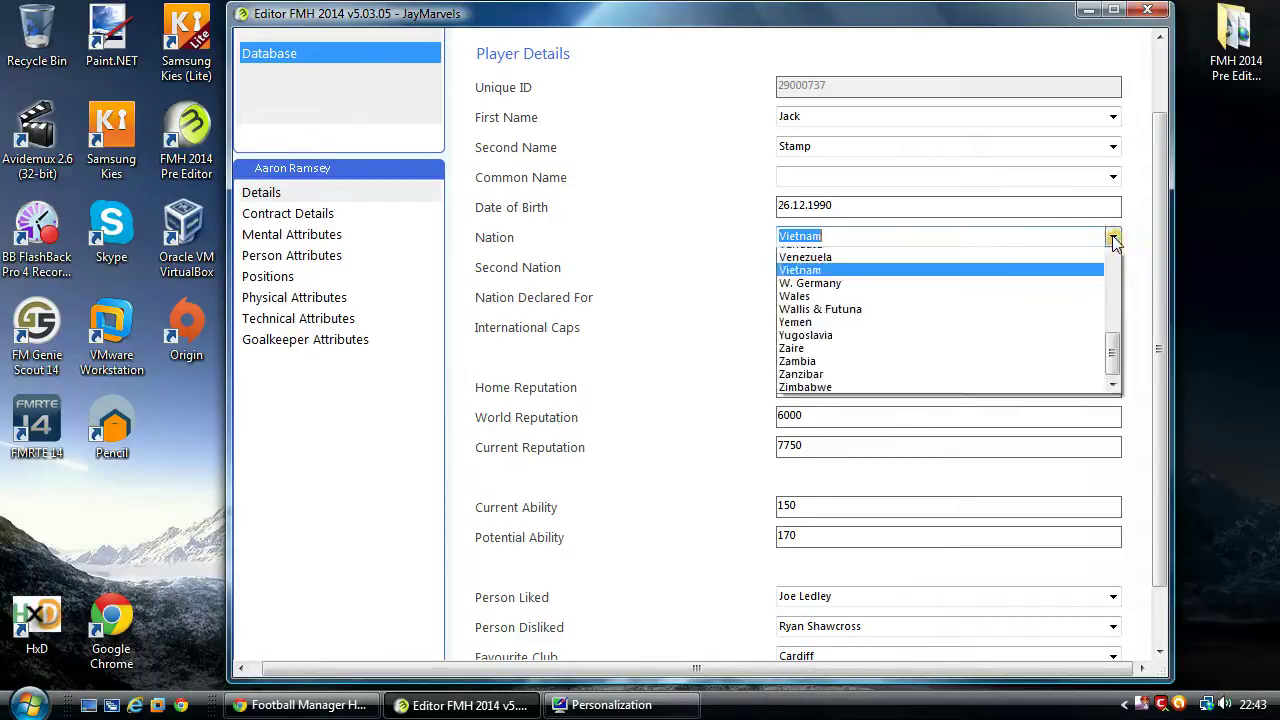
{"action": "left_click", "coordinate": [820, 513]}
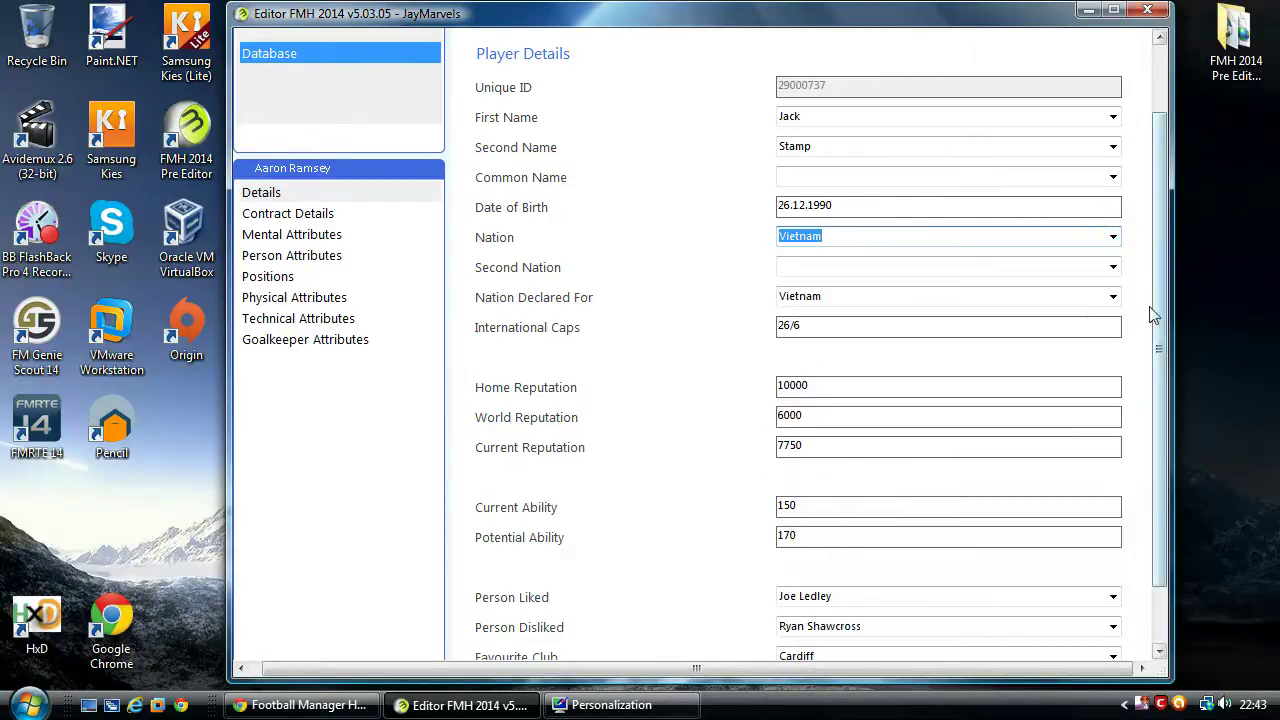
{"action": "left_click", "coordinate": [1113, 297]}
{"action": "left_click", "coordinate": [786, 590]}
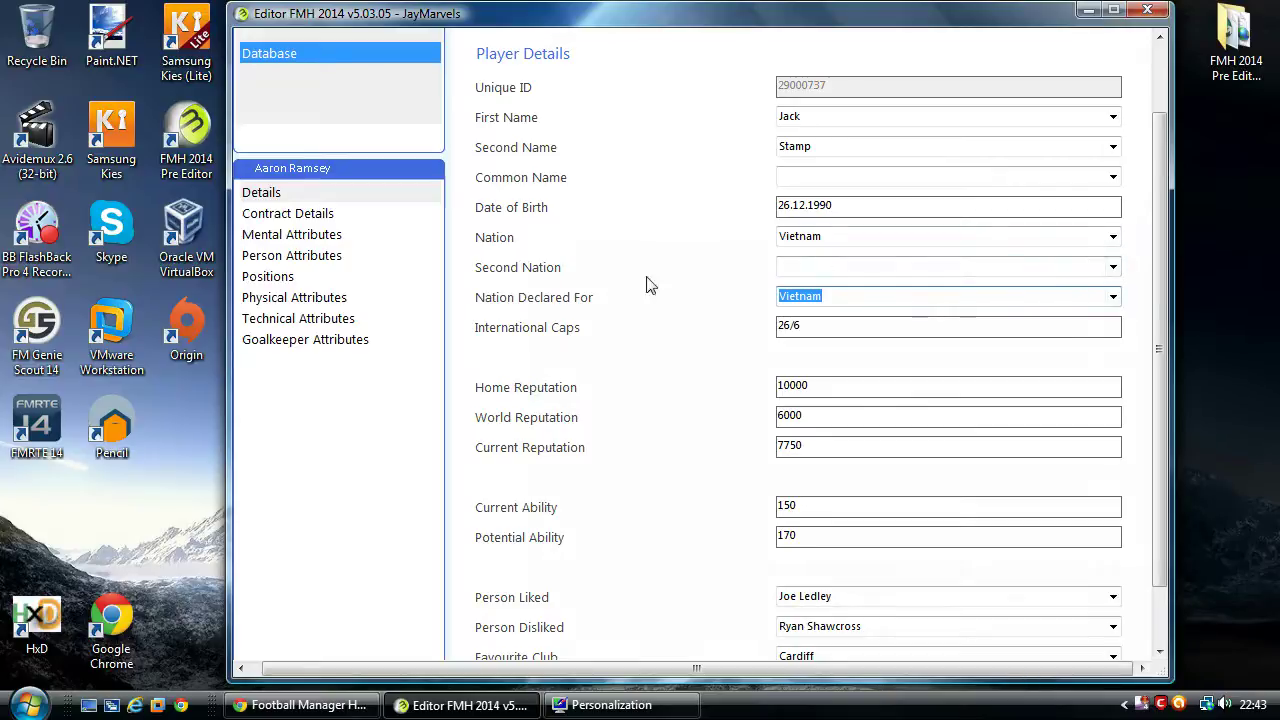
{"action": "left_click", "coordinate": [944, 282]}
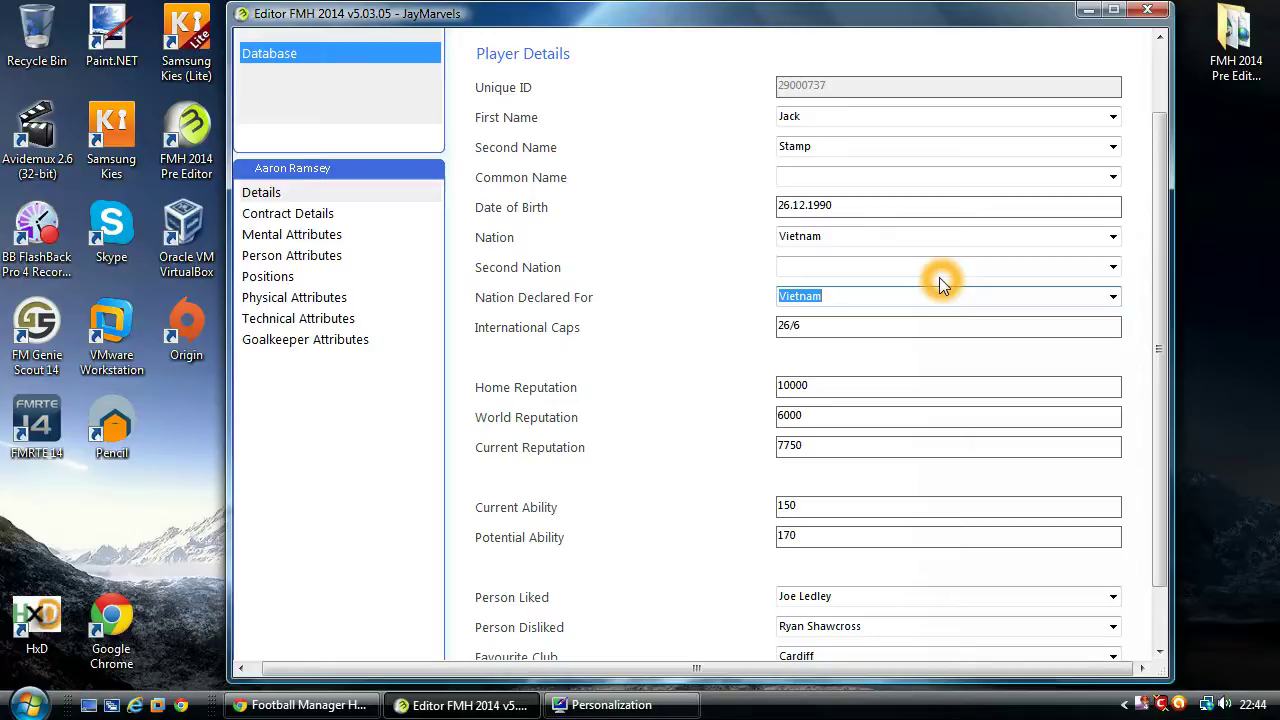
{"action": "left_click", "coordinate": [1112, 266]}
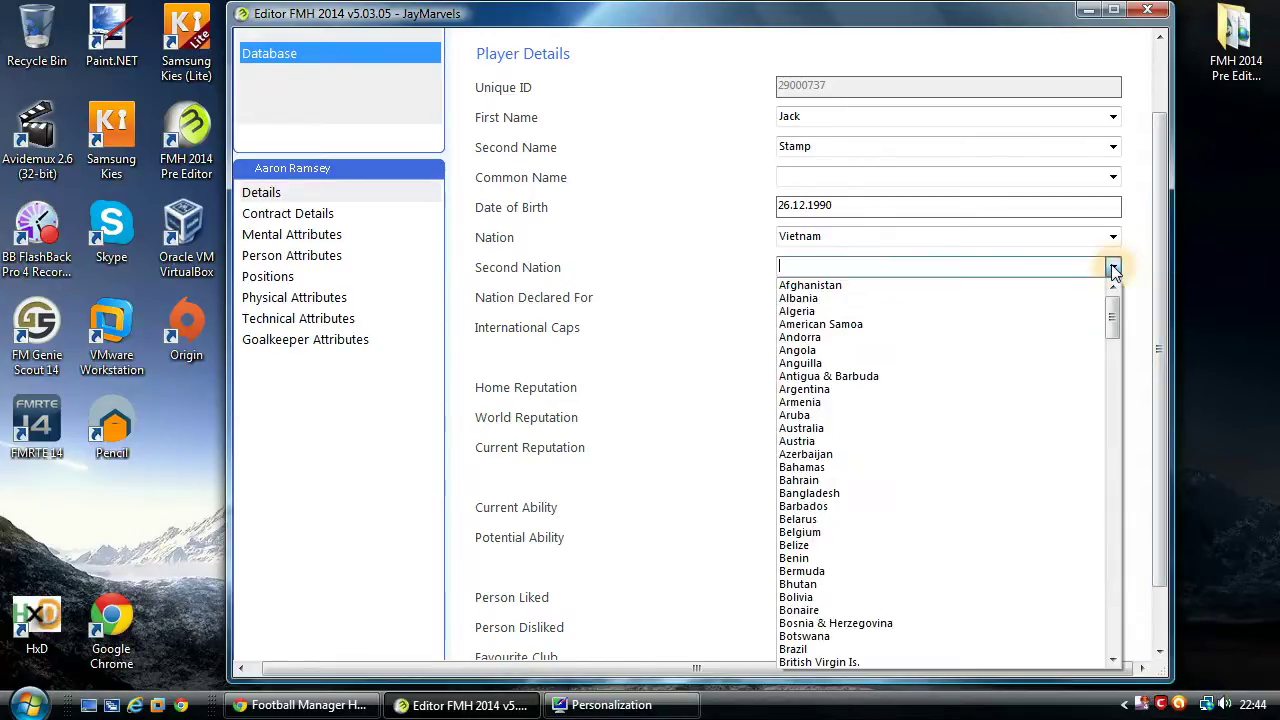
{"action": "left_click", "coordinate": [598, 254]}
{"action": "left_click_drag", "start_coordinate": [834, 326], "coordinate": [449, 314]}
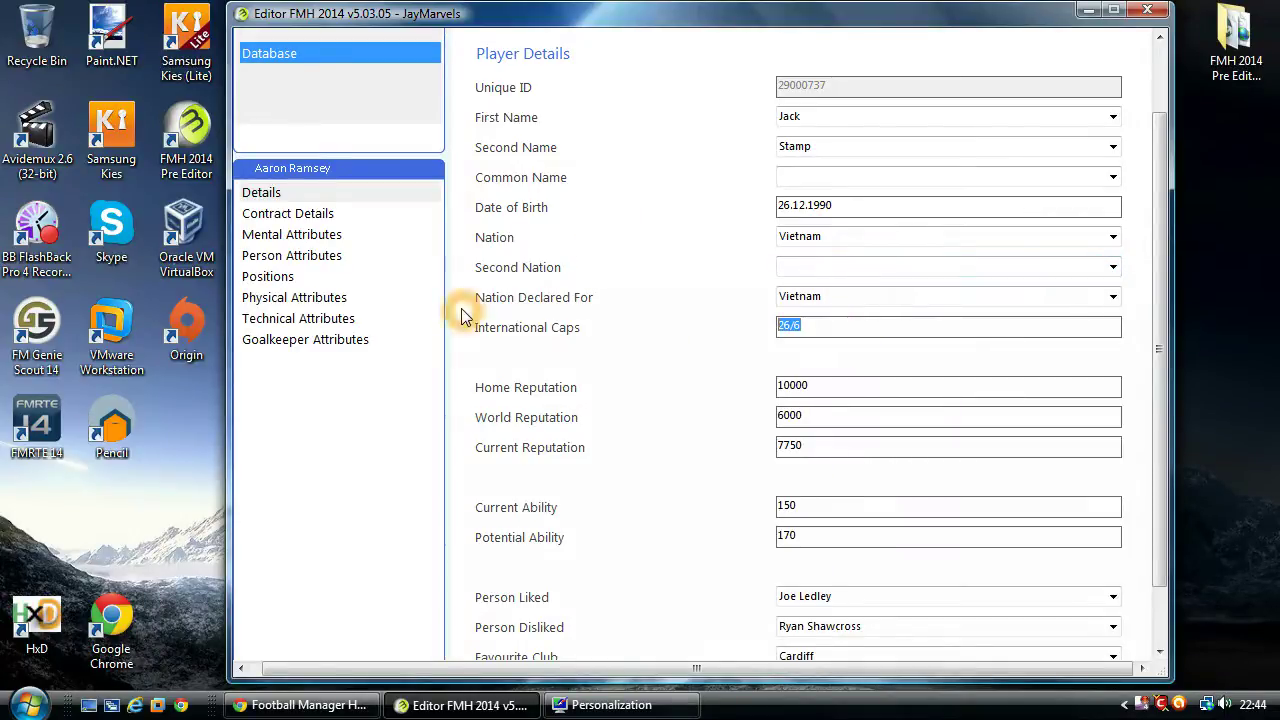
{"action": "left_click", "coordinate": [793, 325]}
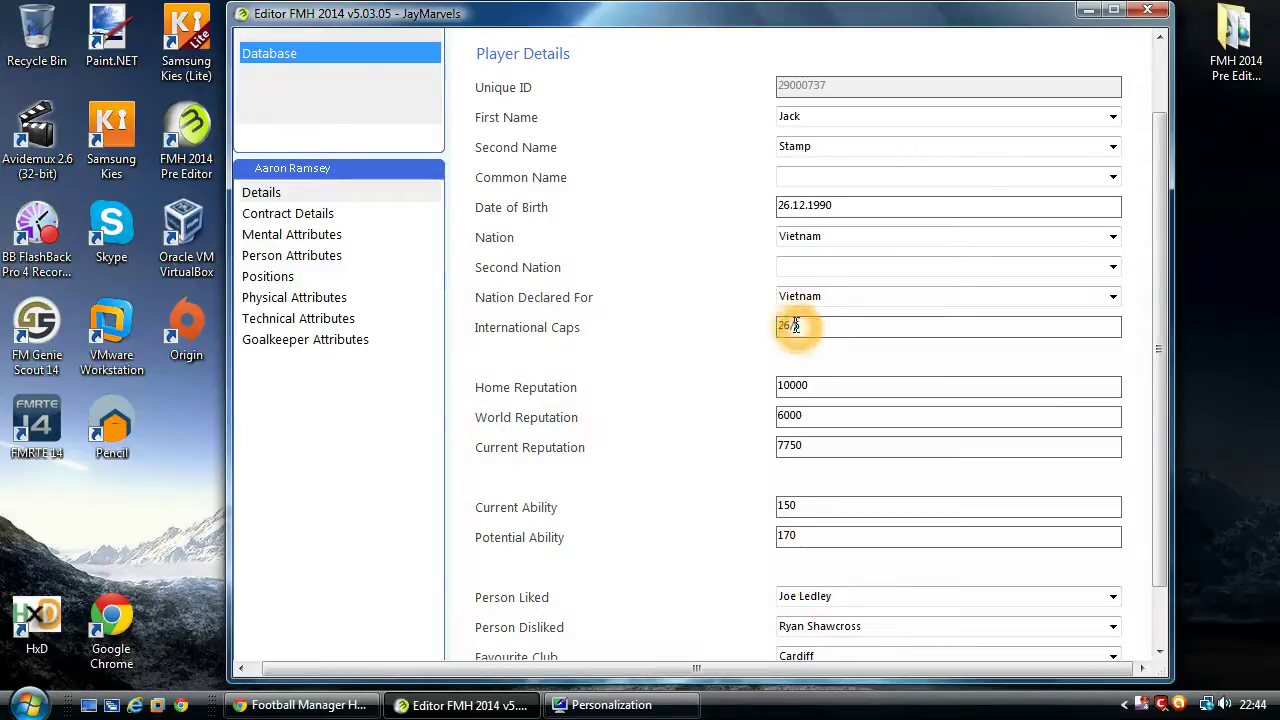
{"action": "left_click", "coordinate": [1112, 117]}
{"action": "left_click", "coordinate": [637, 165]}
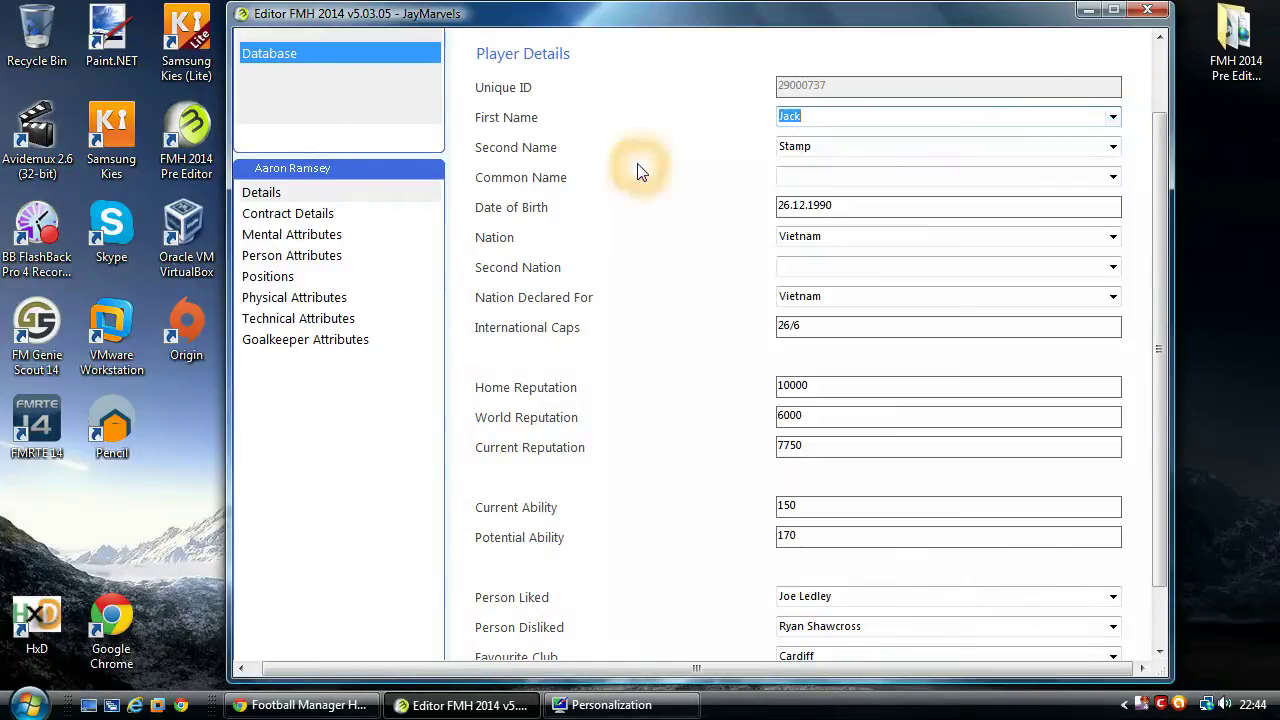
{"action": "mouse_move", "coordinate": [784, 323]}
{"action": "left_mouse_down"}
{"action": "mouse_move", "coordinate": [686, 337]}
{"action": "mouse_move", "coordinate": [790, 321]}
{"action": "left_mouse_up"}
{"action": "left_click", "coordinate": [817, 323]}
{"action": "left_click", "coordinate": [822, 328]}
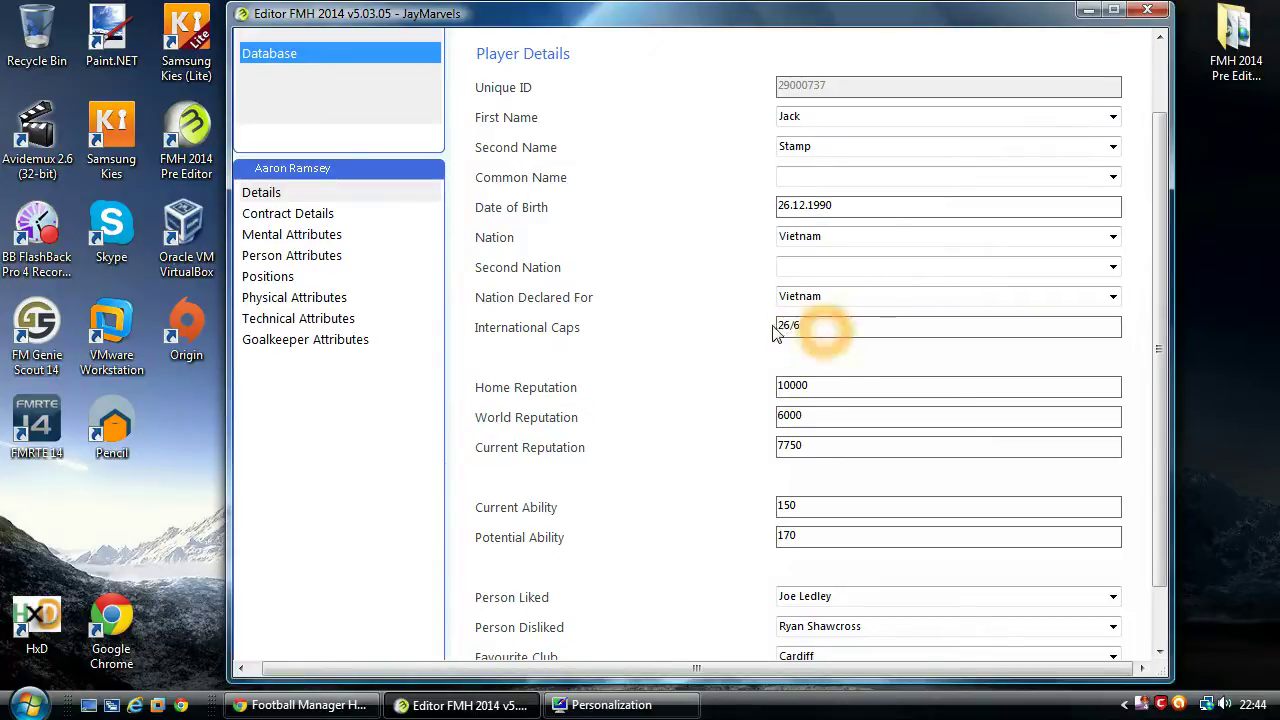
{"action": "left_click", "coordinate": [612, 361]}
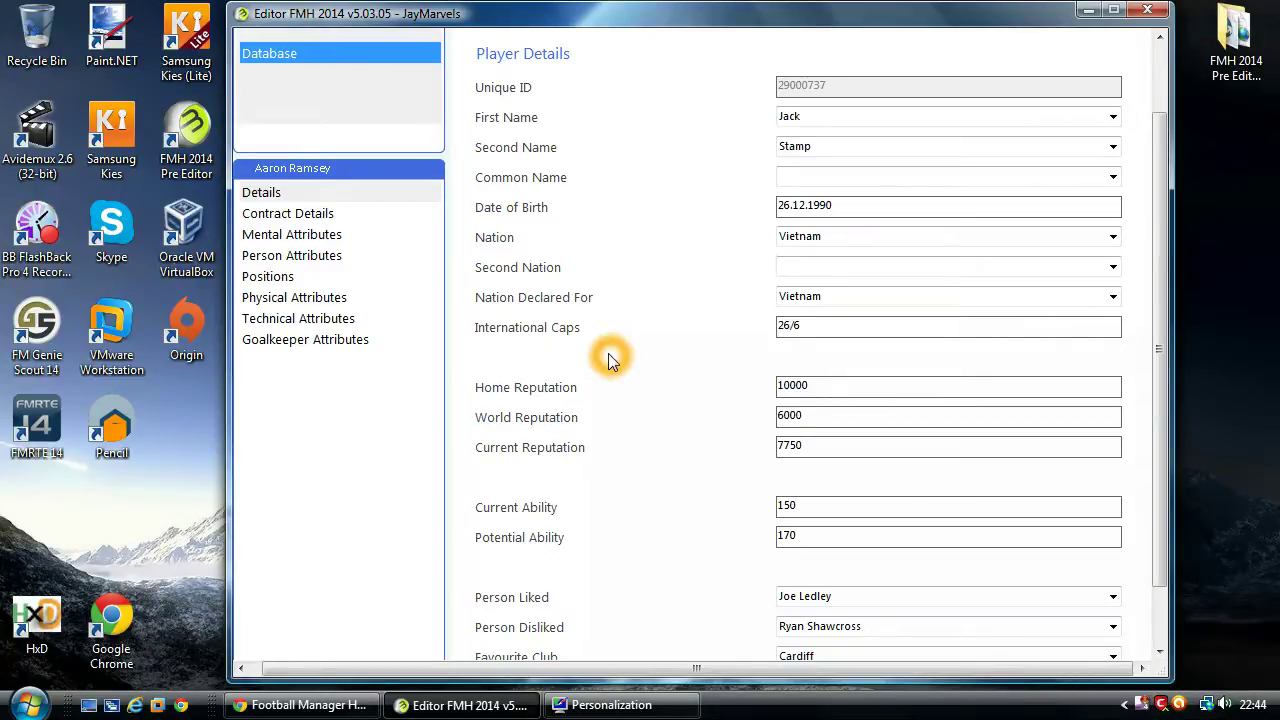
{"action": "left_click_drag", "start_coordinate": [826, 331], "coordinate": [585, 316]}
{"action": "scroll", "coordinate": [683, 437], "scroll_direction": "down", "scroll_amount": 2}
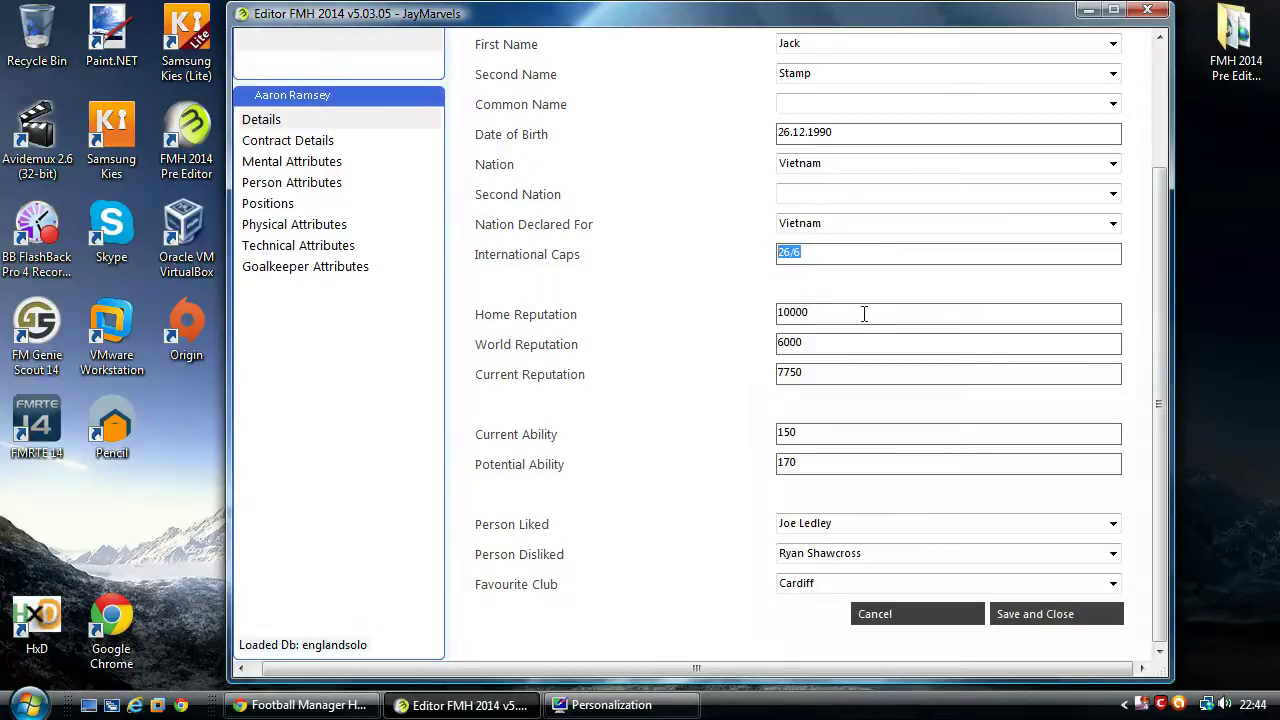
{"action": "left_click", "coordinate": [914, 311]}
{"action": "left_click", "coordinate": [816, 313]}
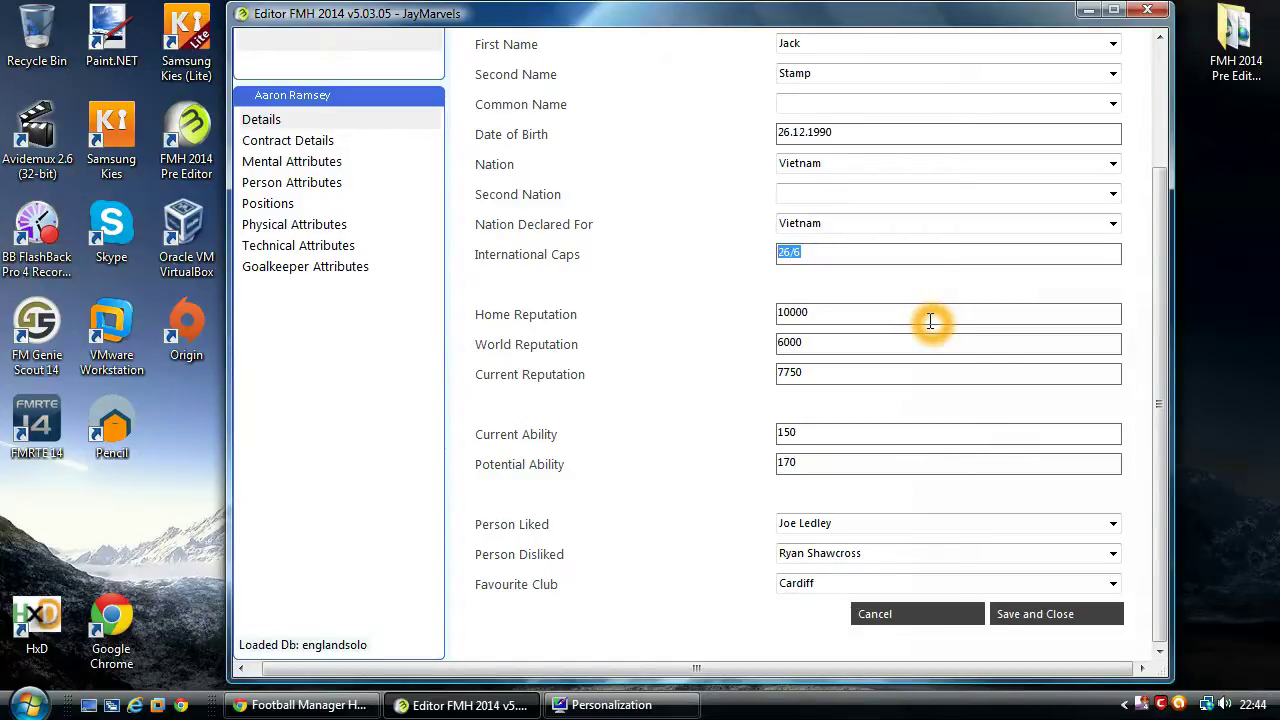
{"action": "left_click", "coordinate": [875, 311]}
{"action": "left_click_drag", "start_coordinate": [875, 311], "coordinate": [657, 294]}
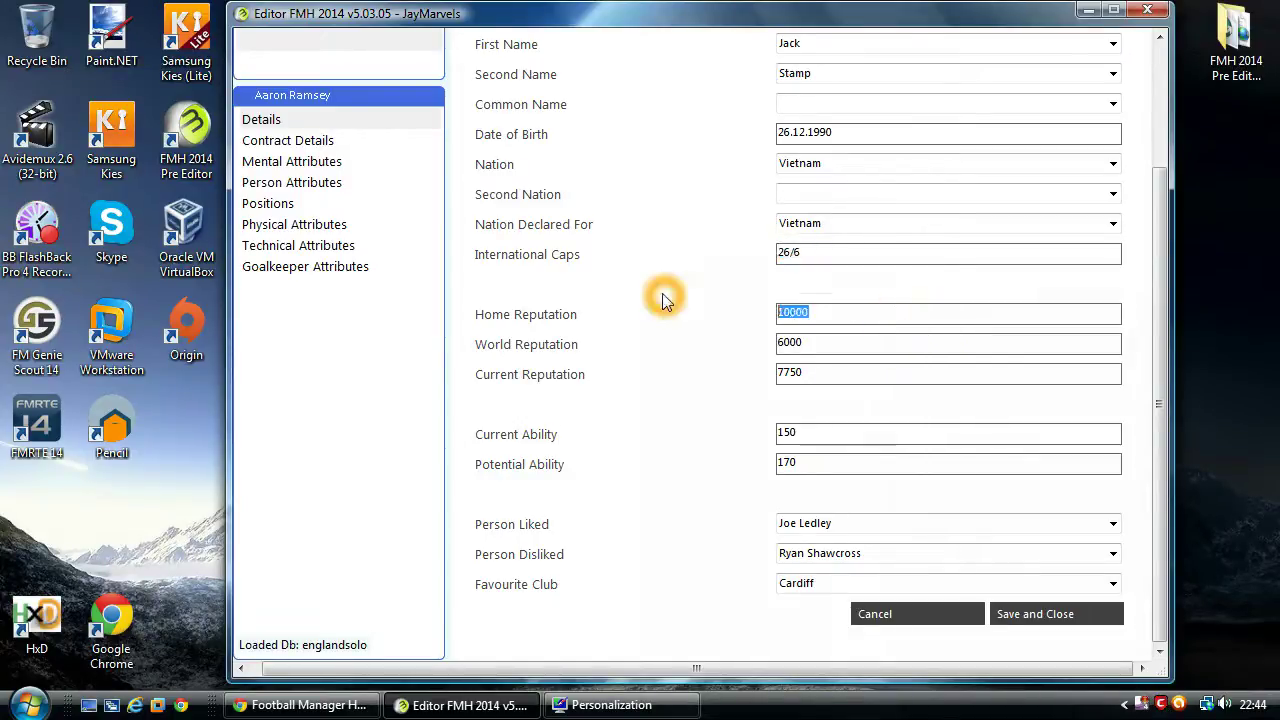
{"action": "left_click", "coordinate": [838, 305]}
{"action": "double_click", "coordinate": [839, 308]}
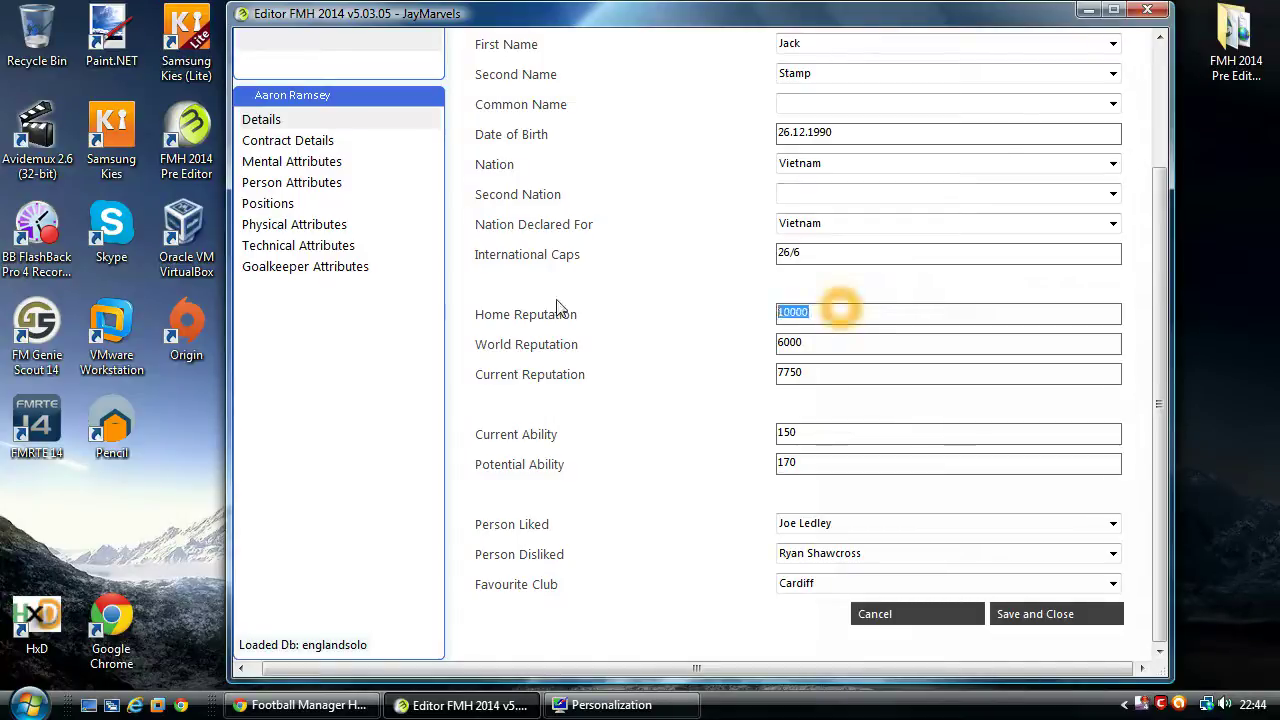
{"action": "type", "text": "120"}
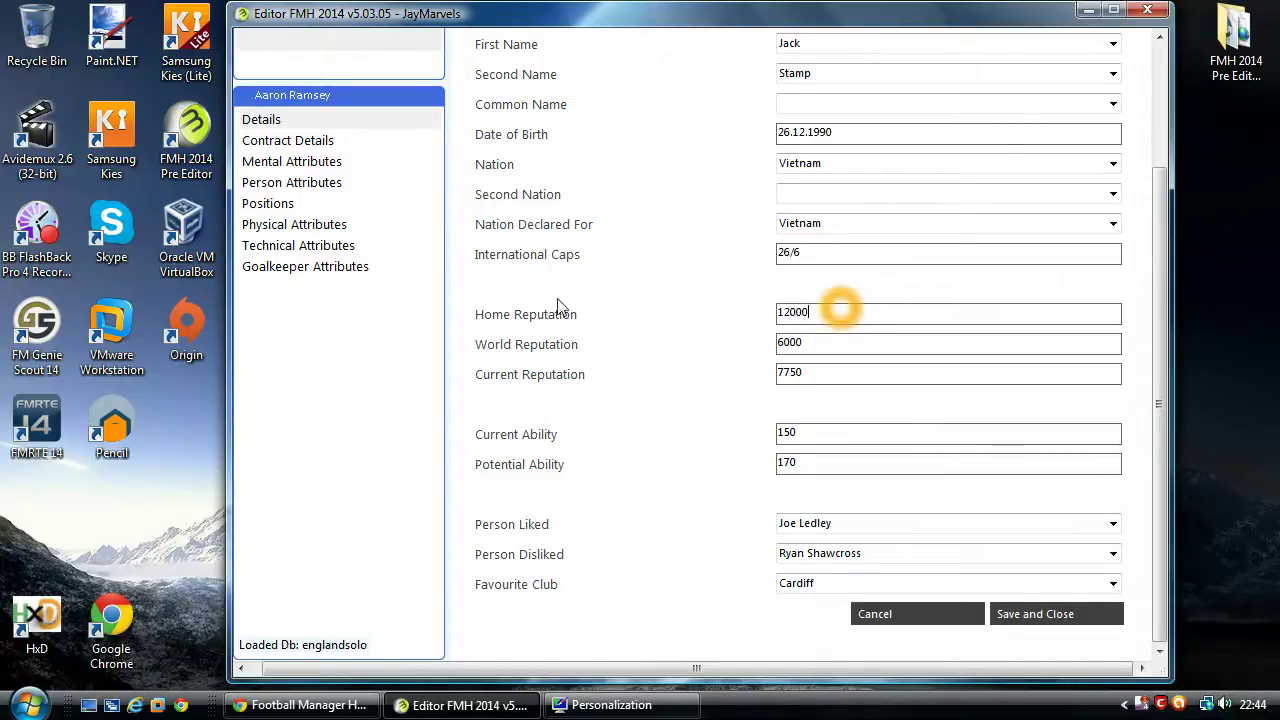
{"action": "key", "text": "ctrl+z"}
{"action": "left_click_drag", "start_coordinate": [846, 317], "coordinate": [675, 316]}
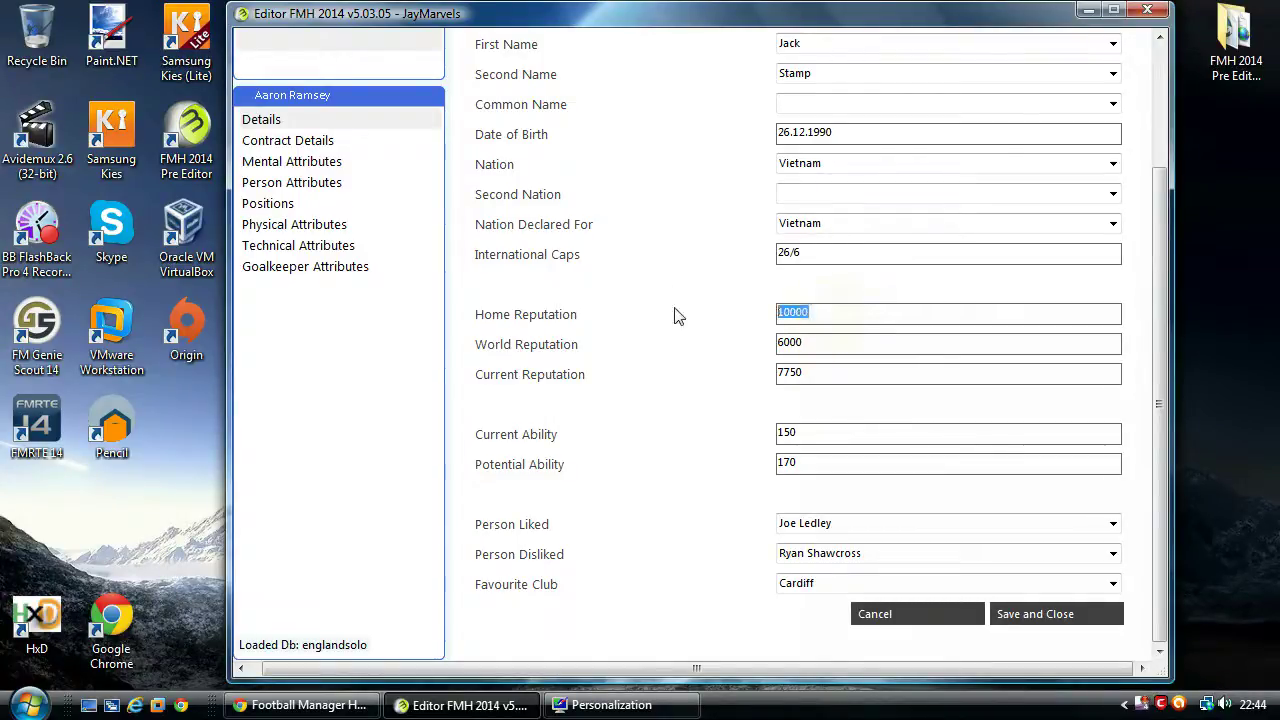
{"action": "type", "text": "12000"}
{"action": "left_click", "coordinate": [809, 343]}
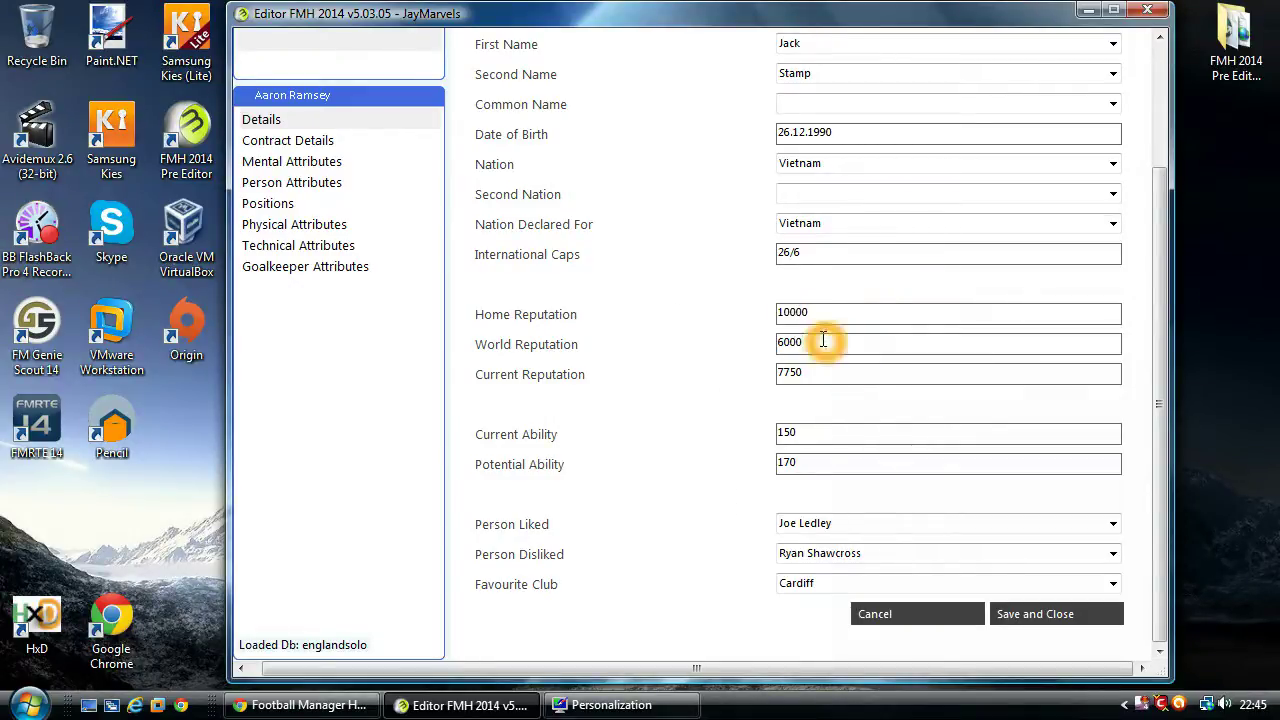
{"action": "left_click", "coordinate": [868, 348]}
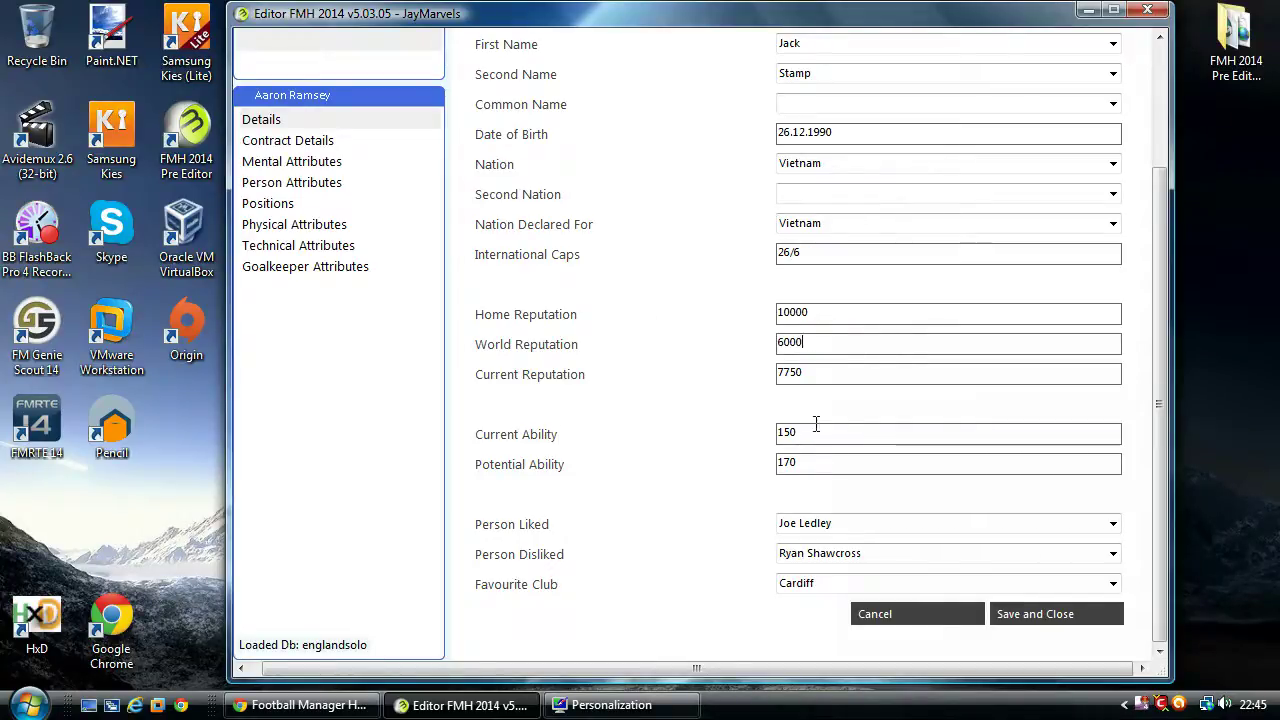
{"action": "left_click", "coordinate": [854, 341]}
{"action": "left_click", "coordinate": [728, 347]}
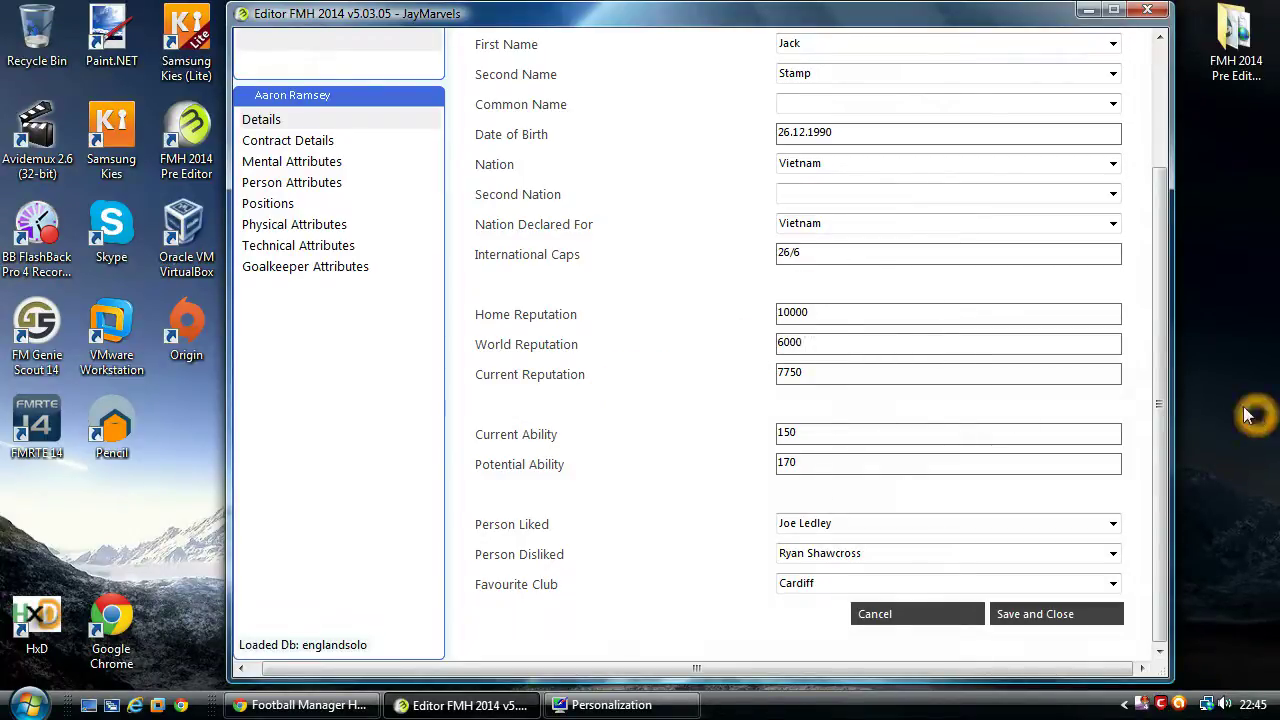
{"action": "left_click", "coordinate": [480, 414]}
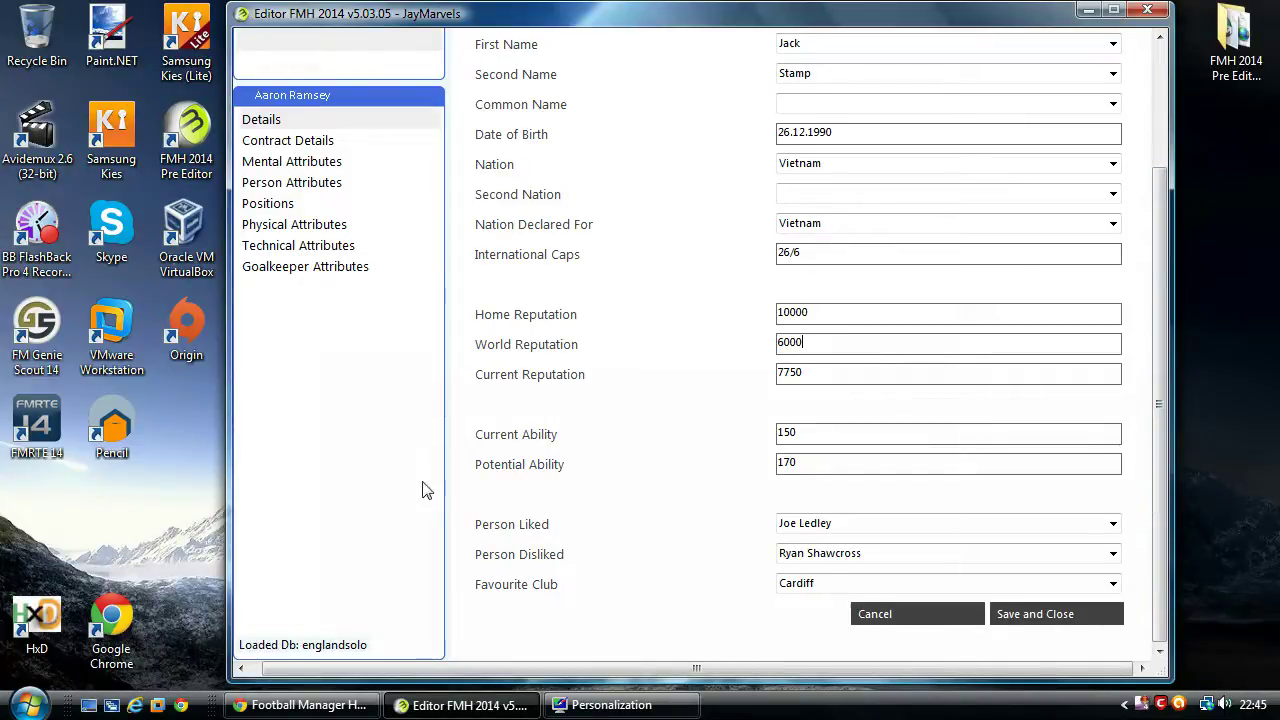
{"action": "left_click", "coordinate": [613, 477]}
{"action": "left_click", "coordinate": [591, 476]}
{"action": "left_click", "coordinate": [800, 461]}
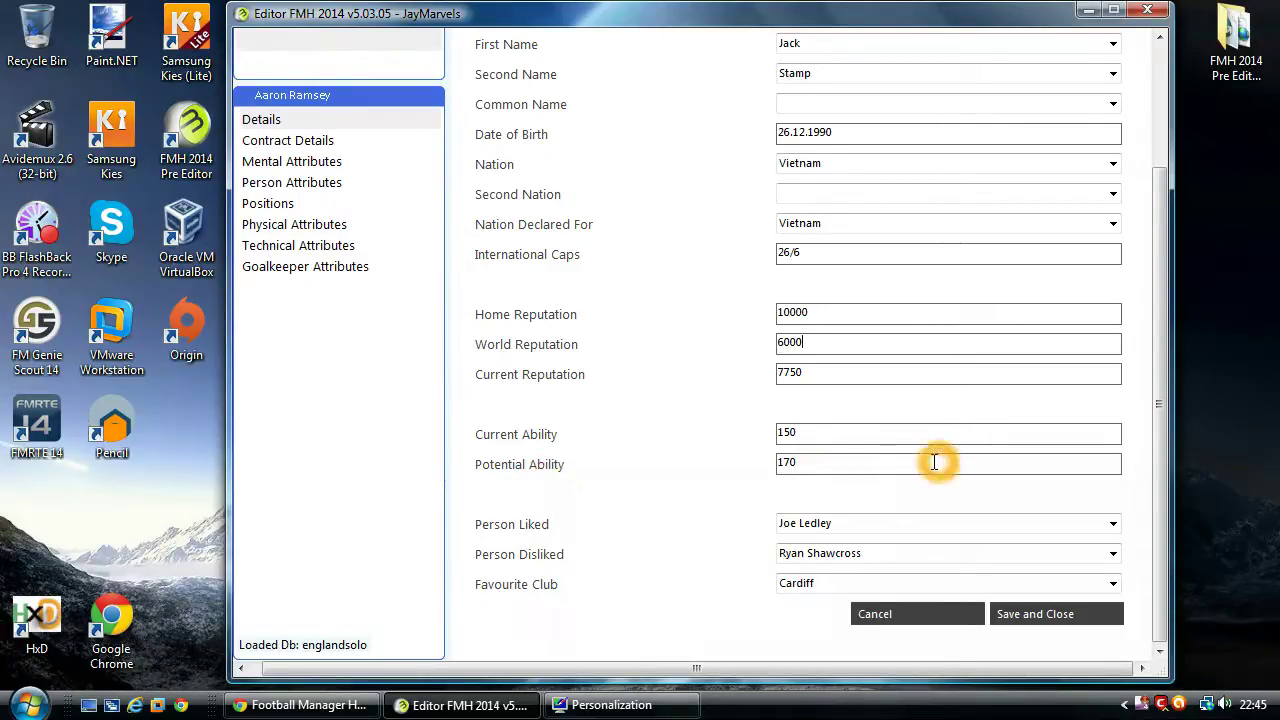
{"action": "left_click_drag", "start_coordinate": [857, 461], "coordinate": [671, 462]}
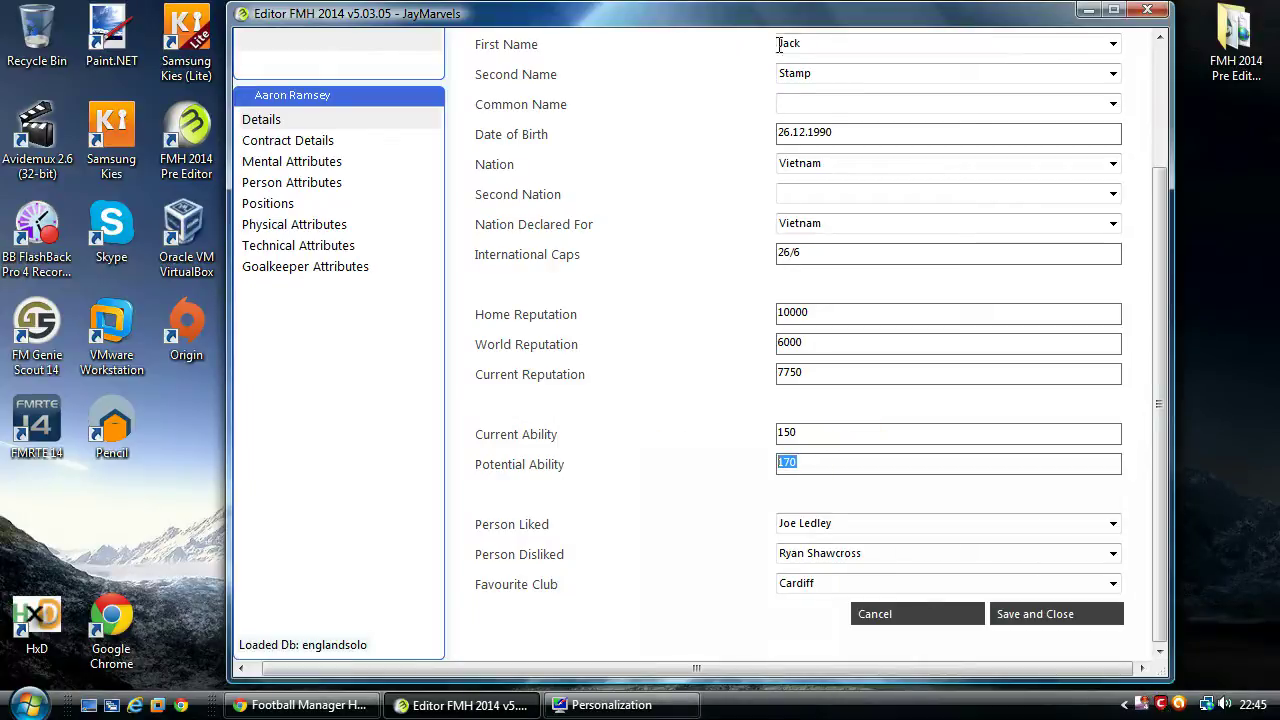
{"action": "left_click", "coordinate": [843, 479]}
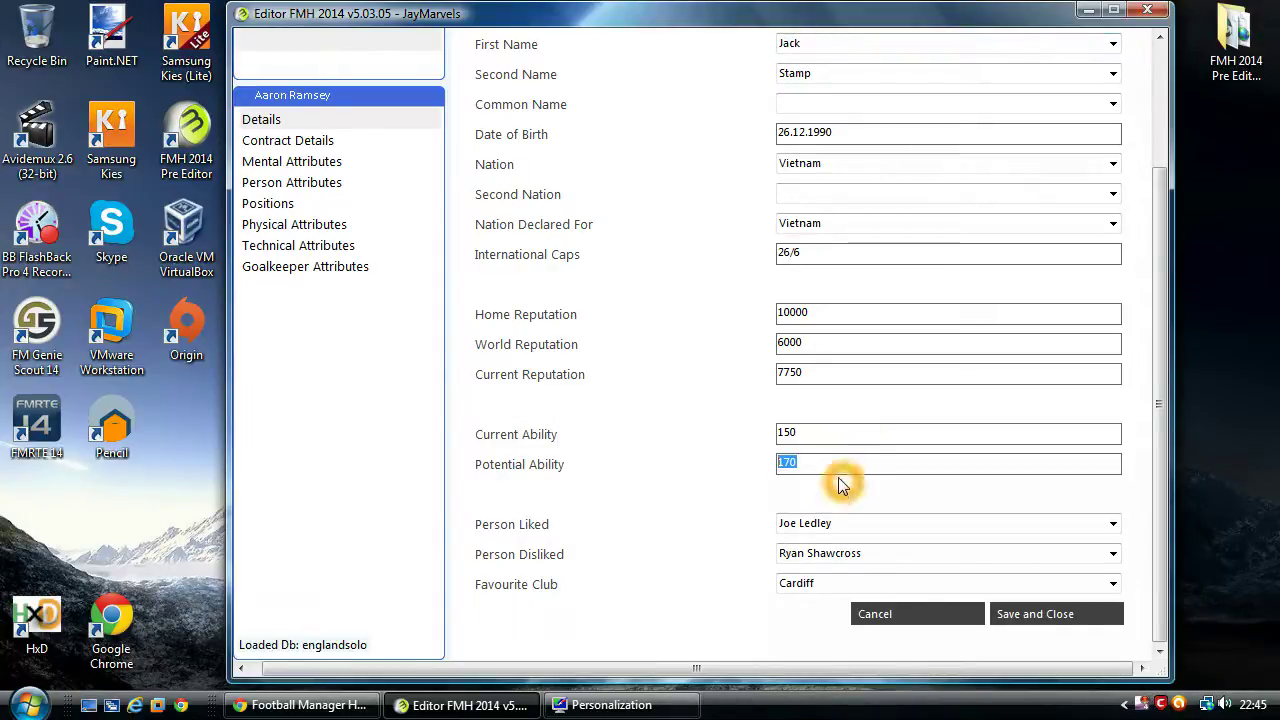
{"action": "left_click_drag", "start_coordinate": [817, 466], "coordinate": [703, 472]}
{"action": "left_click", "coordinate": [701, 466]}
{"action": "left_click", "coordinate": [729, 464]}
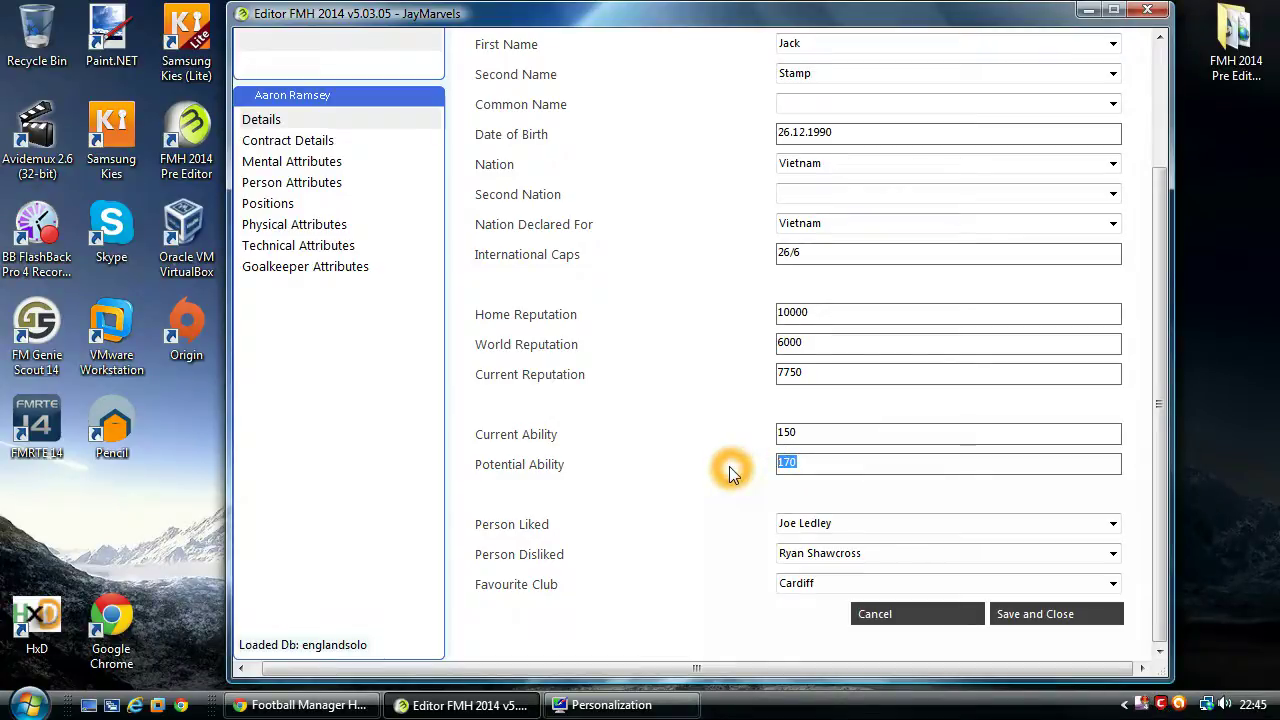
{"action": "left_click", "coordinate": [797, 460]}
{"action": "left_click_drag", "start_coordinate": [808, 432], "coordinate": [733, 431]}
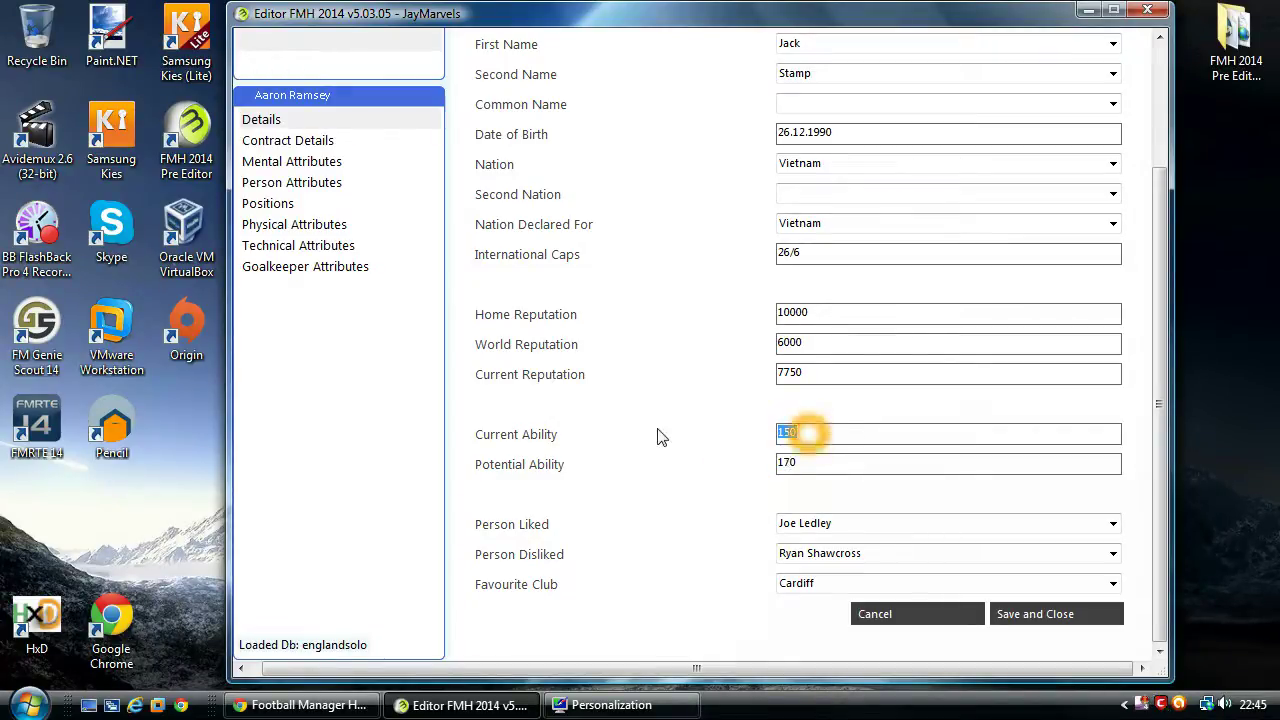
{"action": "double_click", "coordinate": [814, 431]}
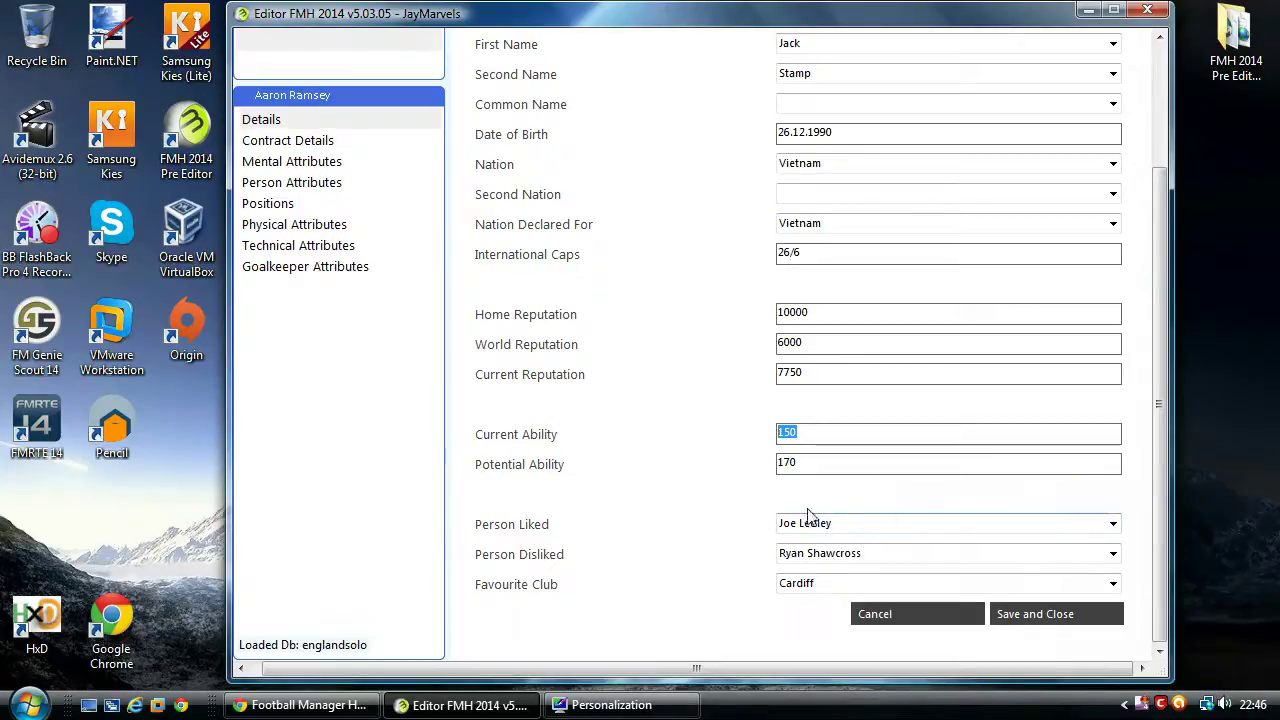
{"action": "left_click", "coordinate": [1127, 560]}
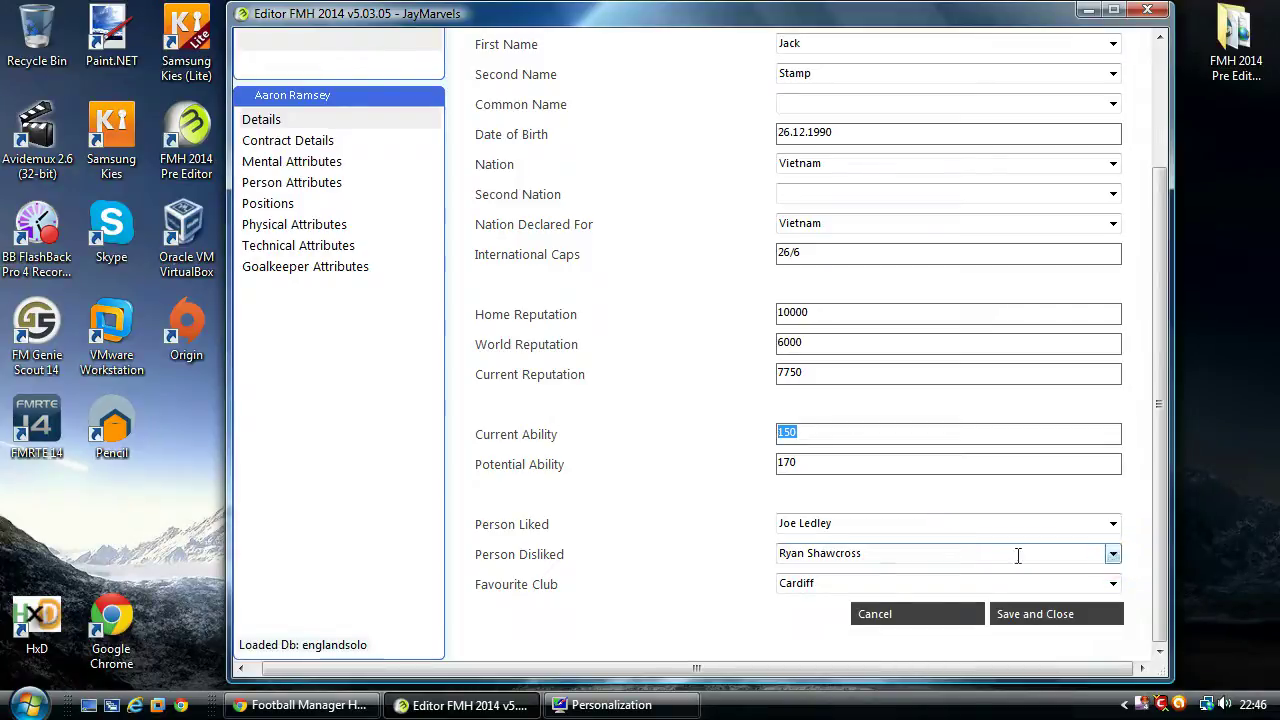
Review the Person Disliked list, keeping Ryan Shawcross
{"action": "left_click", "coordinate": [895, 583]}
{"action": "left_click", "coordinate": [1118, 560]}
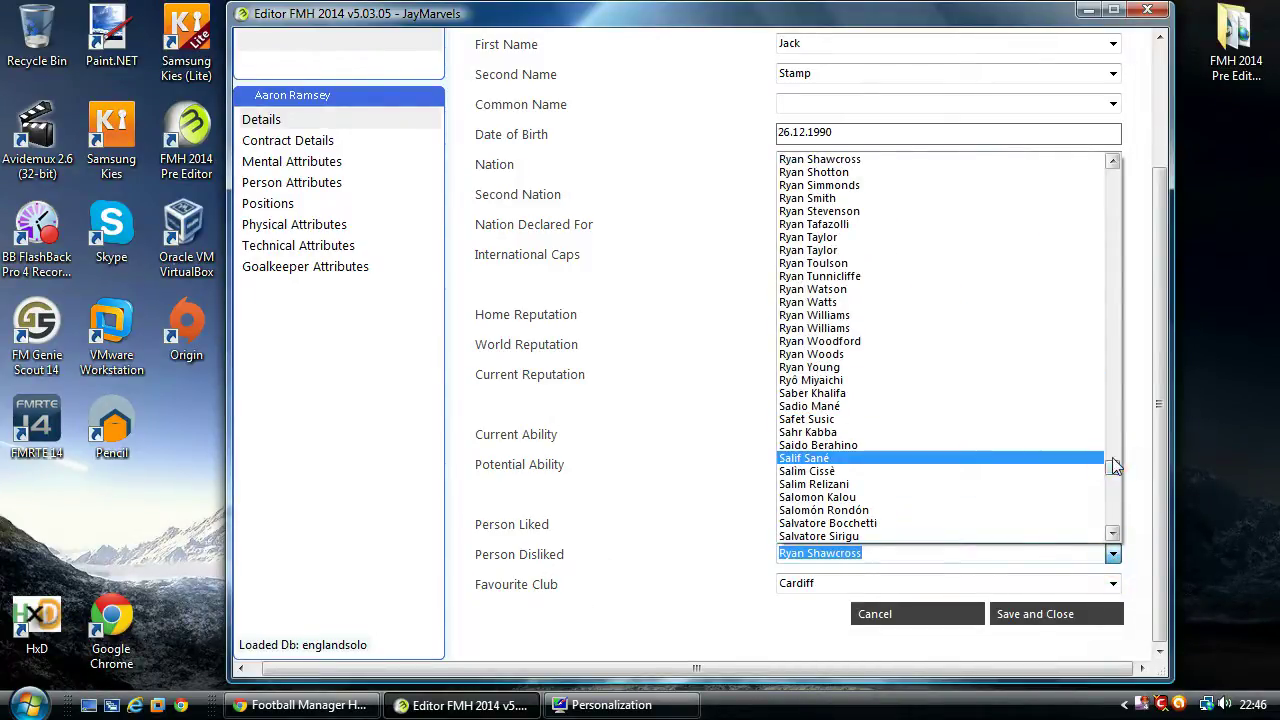
{"action": "left_click_drag", "start_coordinate": [1112, 463], "coordinate": [1113, 165]}
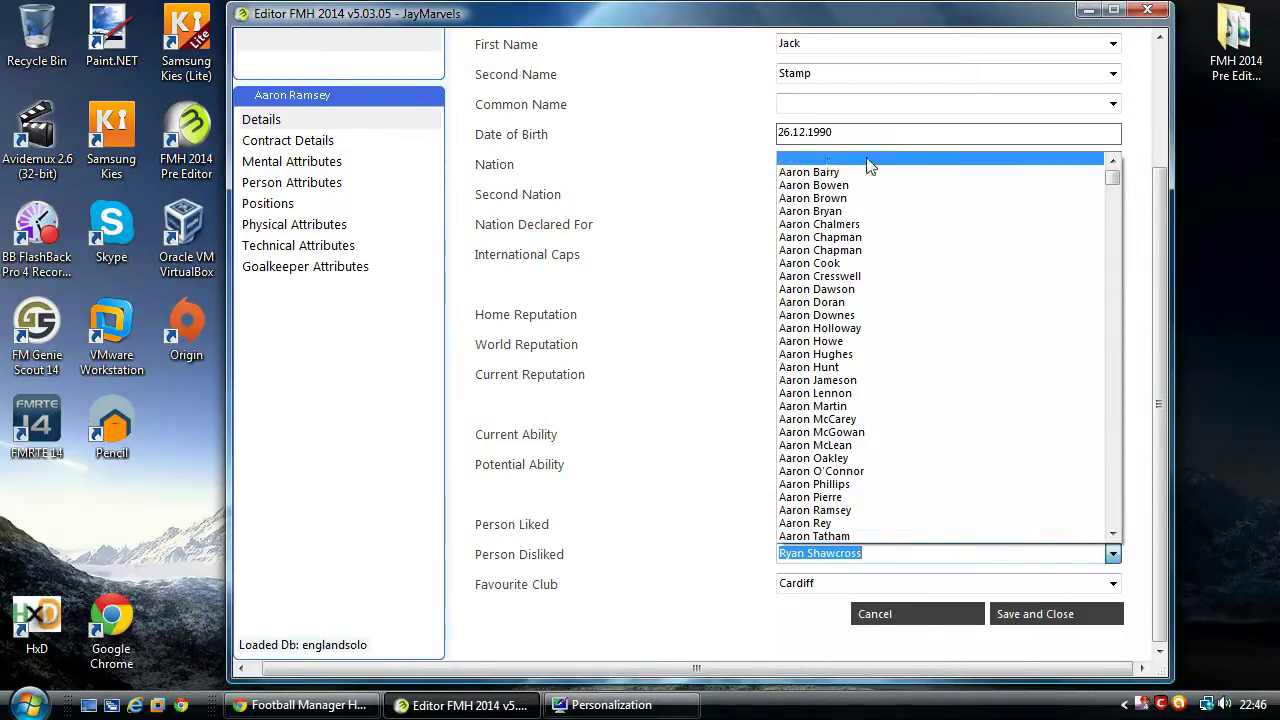
{"action": "left_click", "coordinate": [618, 502]}
Replace Joe Ledley with Thierry Henry as the Person Liked
{"action": "left_click", "coordinate": [1112, 523]}
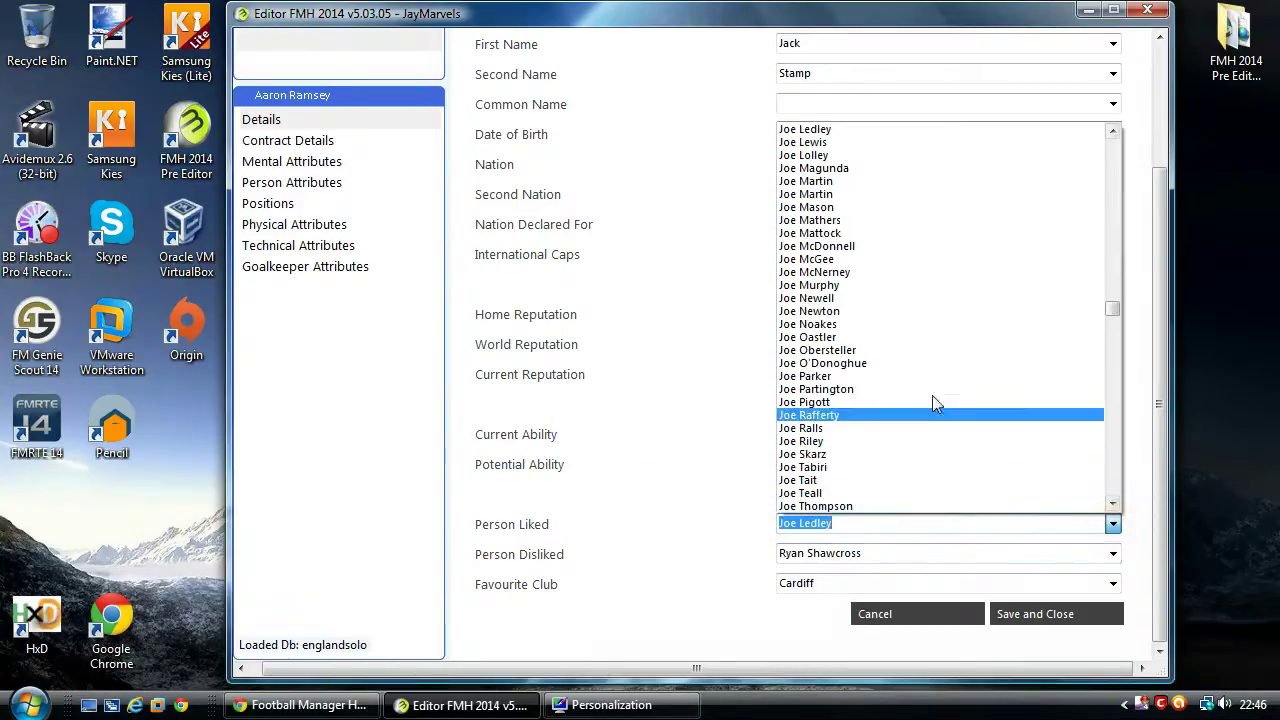
{"action": "left_click", "coordinate": [757, 514]}
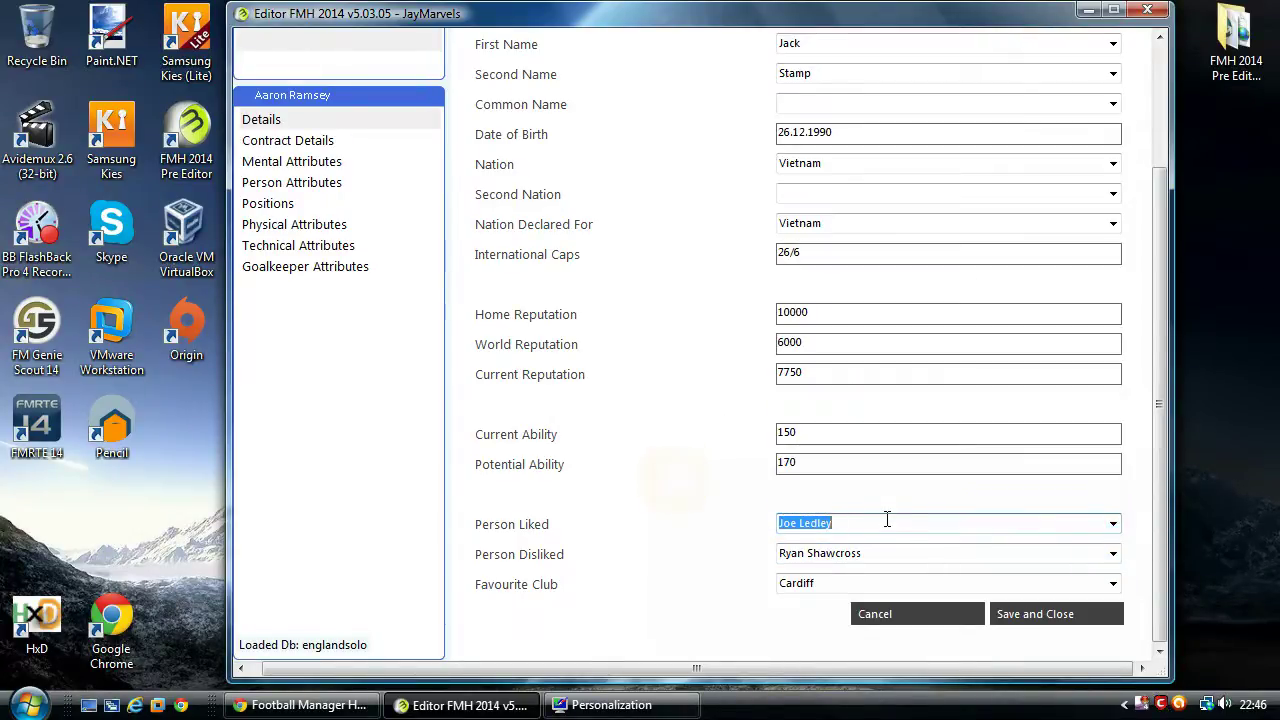
{"action": "left_click", "coordinate": [883, 519]}
{"action": "type", "text": "thie"}
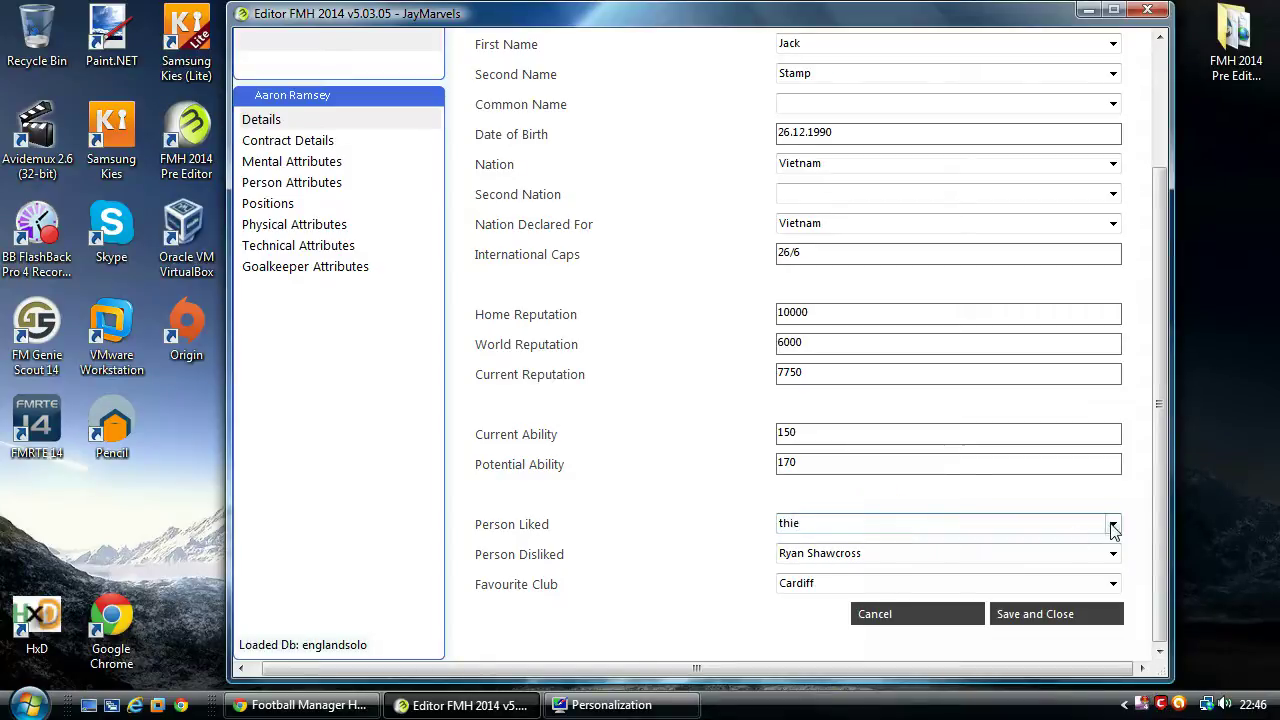
{"action": "left_click", "coordinate": [1112, 523]}
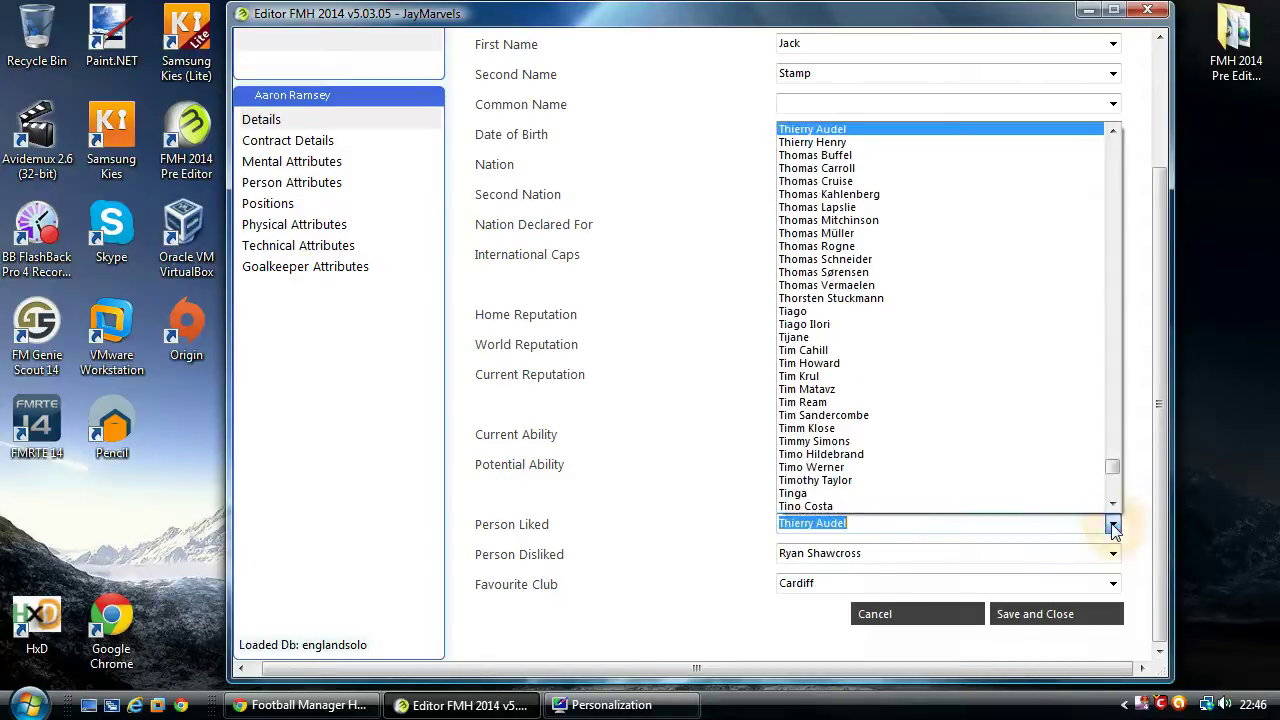
{"action": "left_click", "coordinate": [830, 142]}
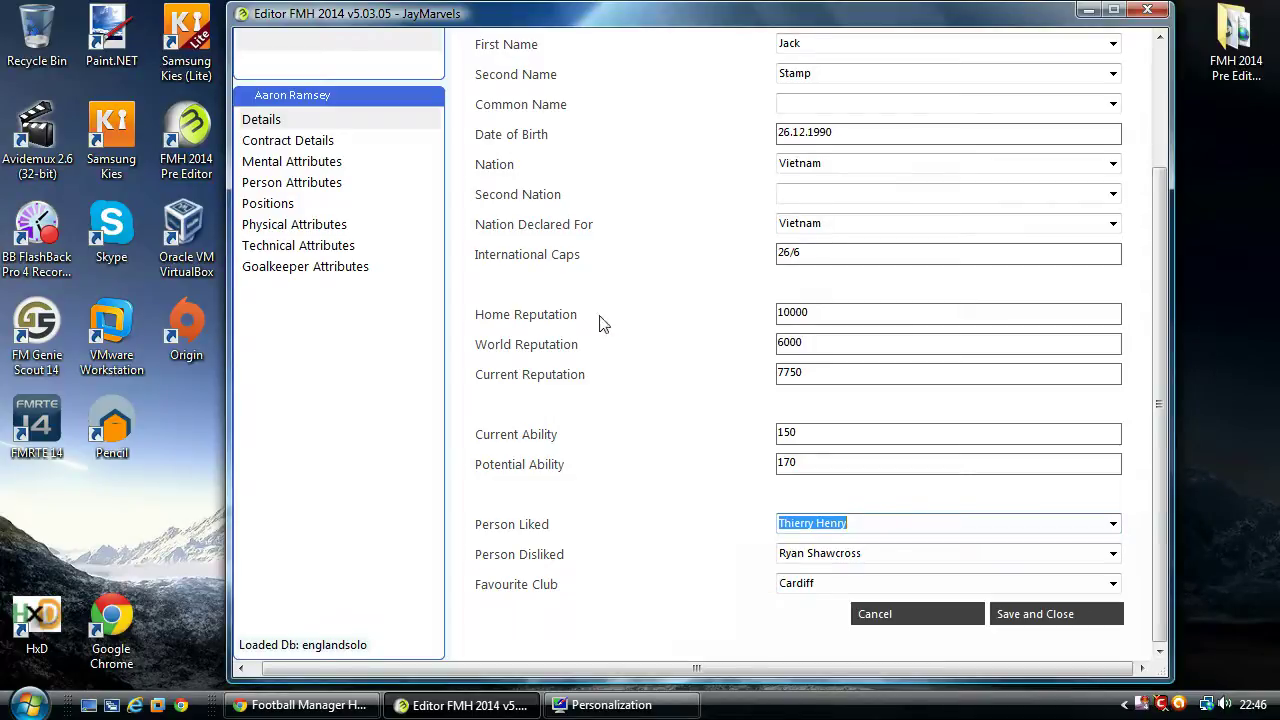
{"action": "scroll", "coordinate": [837, 320], "scroll_direction": "up", "scroll_amount": 3}
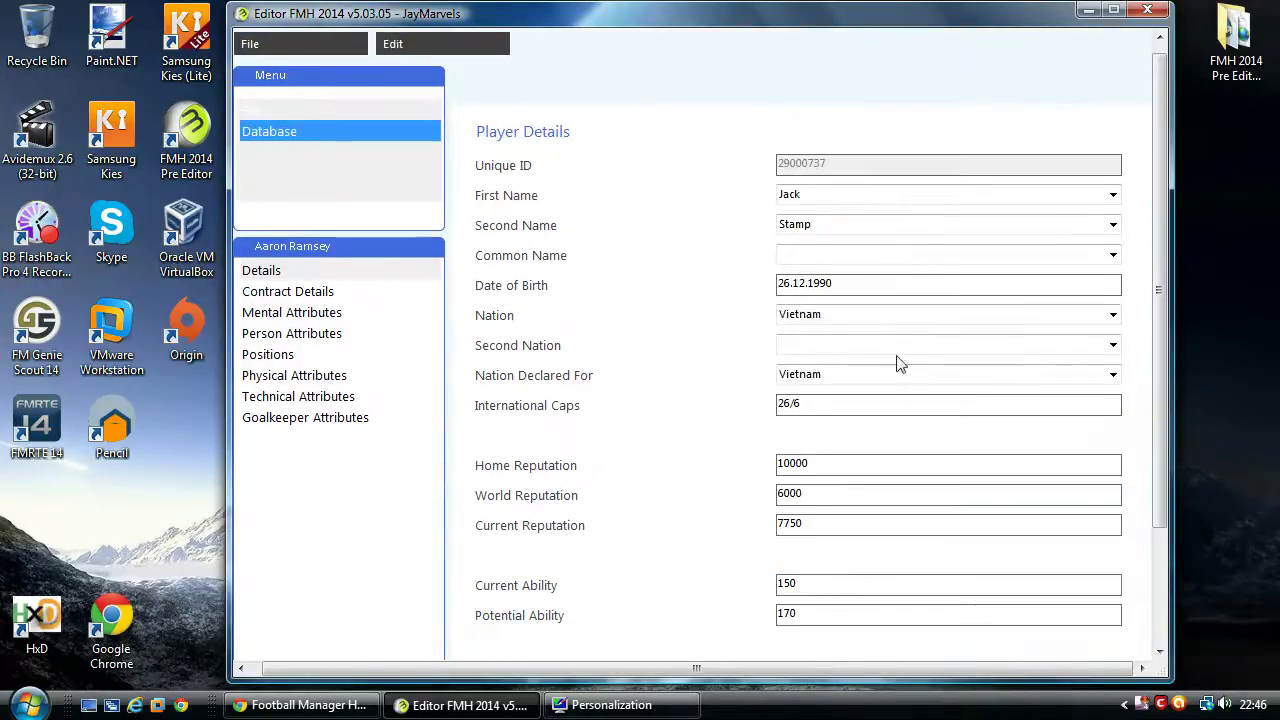
Open Contract Details: Arsenal, 15.06.2008–30.06.2018, wage 59990, on loan at Leeds
{"action": "left_click", "coordinate": [1170, 200]}
{"action": "left_click_drag", "start_coordinate": [1170, 200], "coordinate": [1160, 390]}
{"action": "left_click_drag", "start_coordinate": [1166, 243], "coordinate": [1162, 122]}
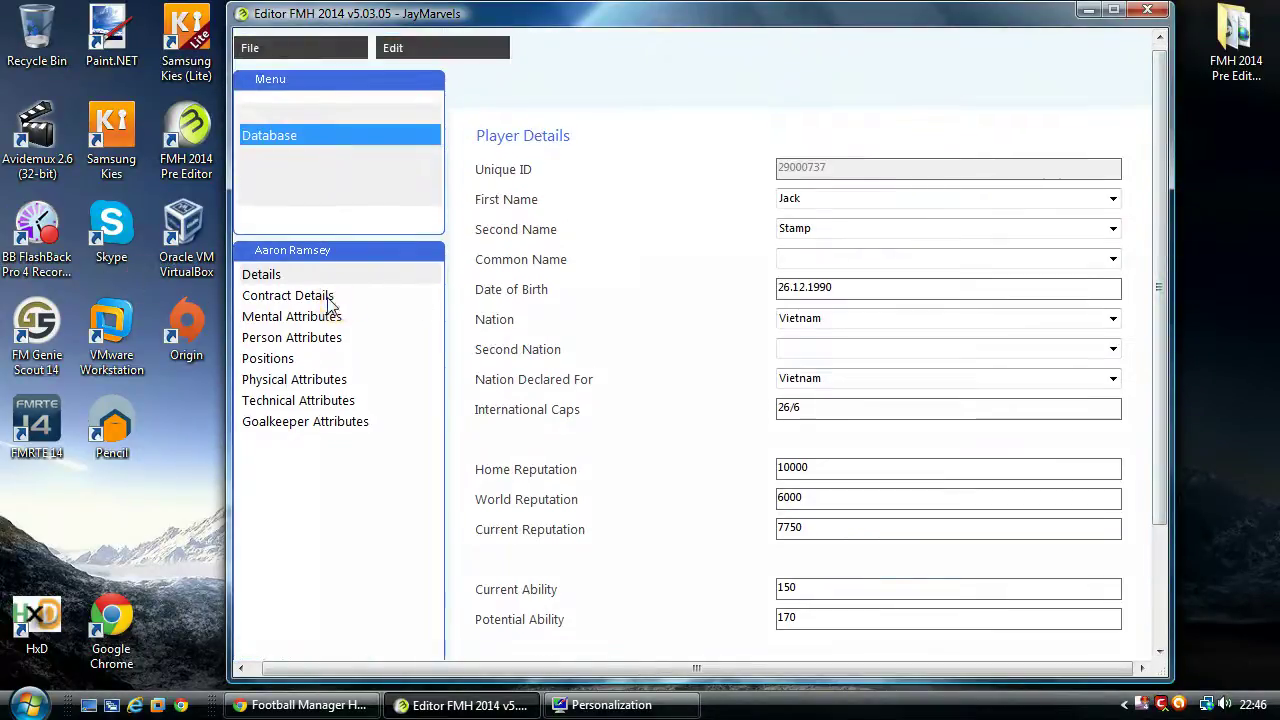
{"action": "left_click", "coordinate": [330, 300]}
{"action": "left_click", "coordinate": [308, 213]}
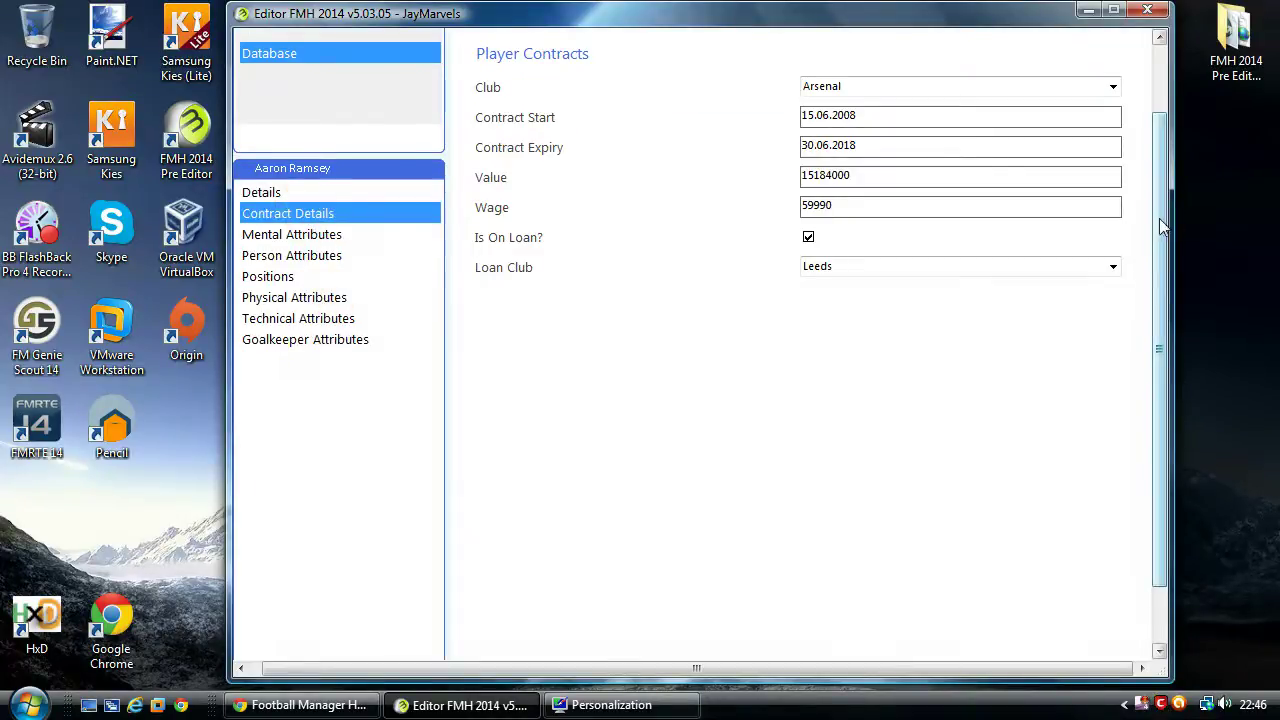
{"action": "left_click_drag", "start_coordinate": [1157, 220], "coordinate": [1160, 178]}
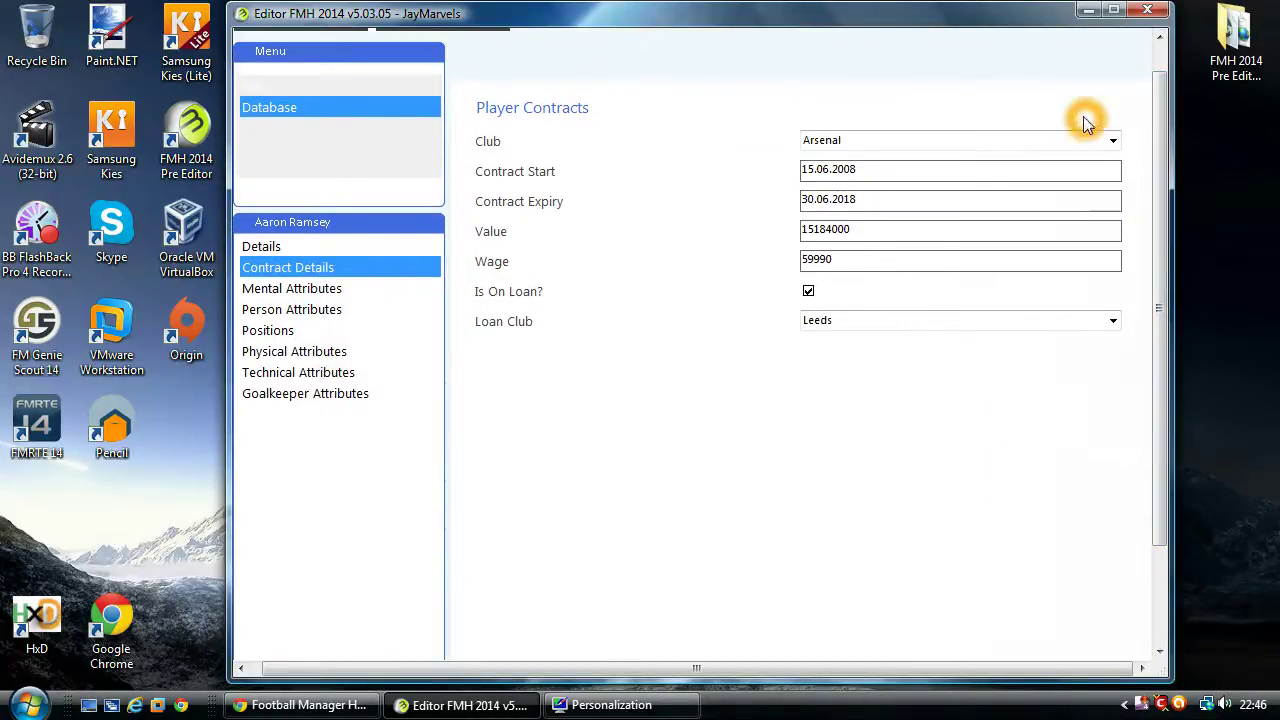
{"action": "left_click", "coordinate": [1116, 140]}
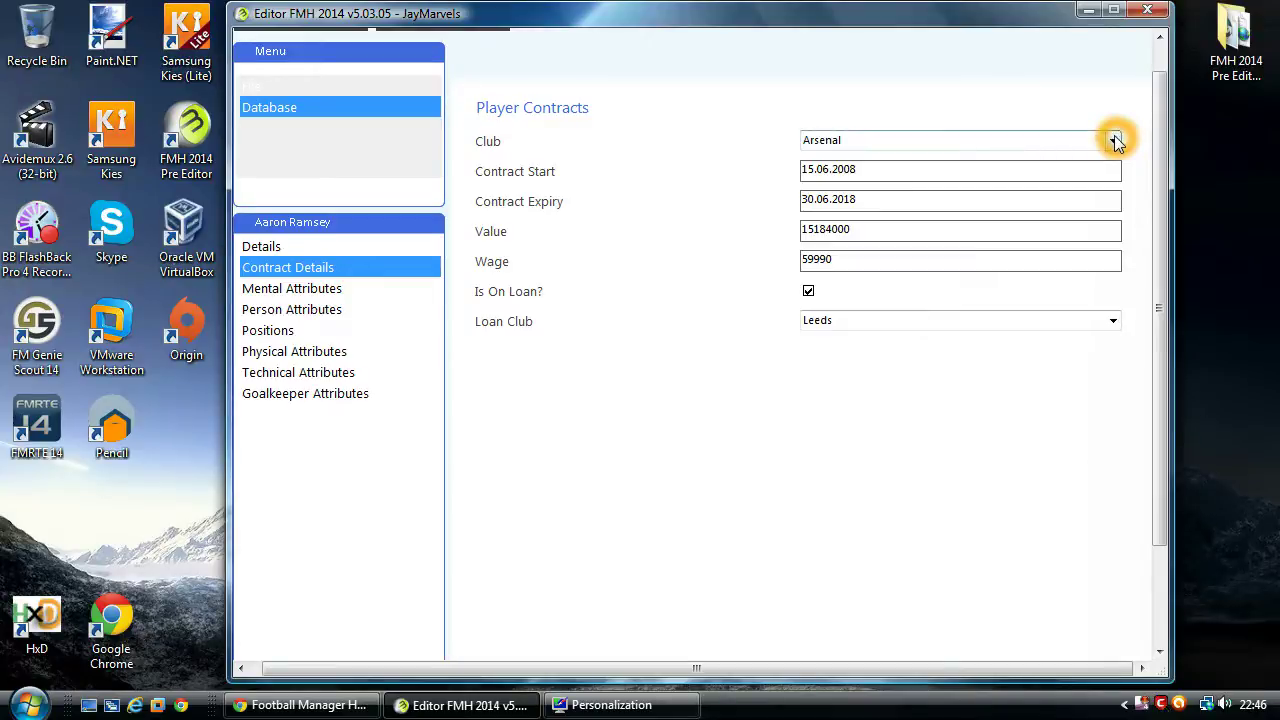
{"action": "left_click", "coordinate": [259, 246]}
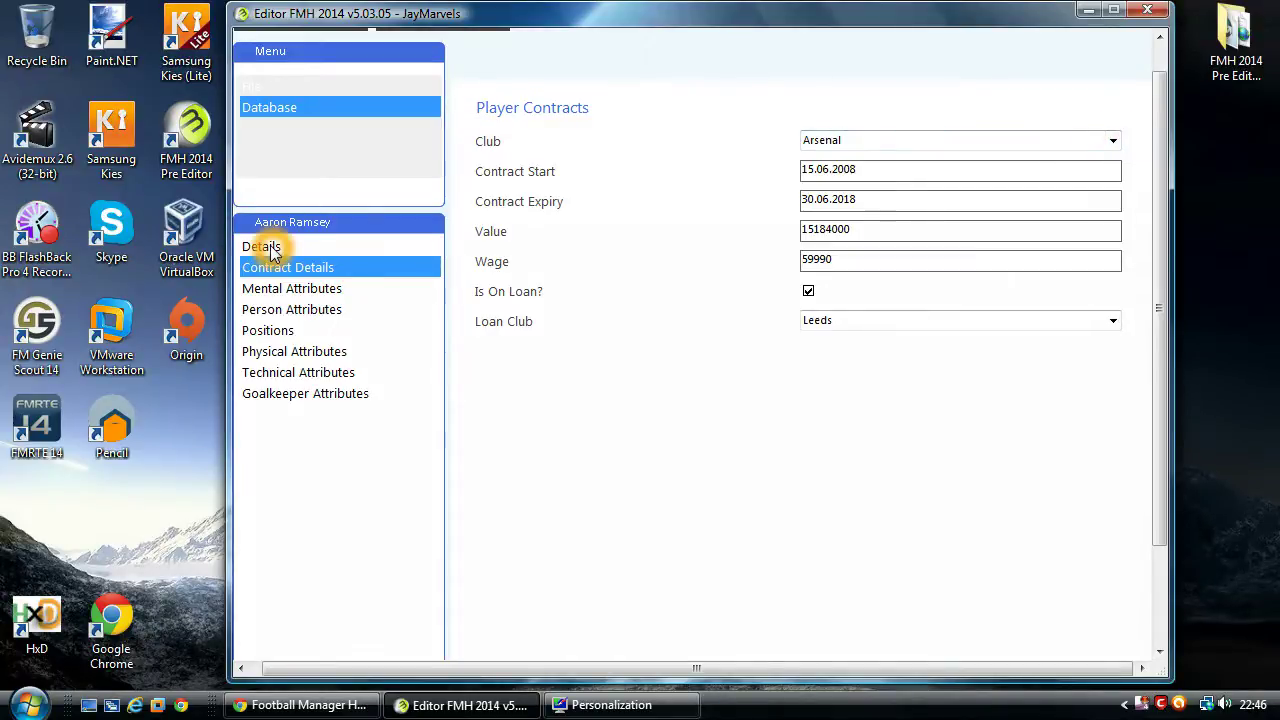
{"action": "left_click", "coordinate": [286, 214]}
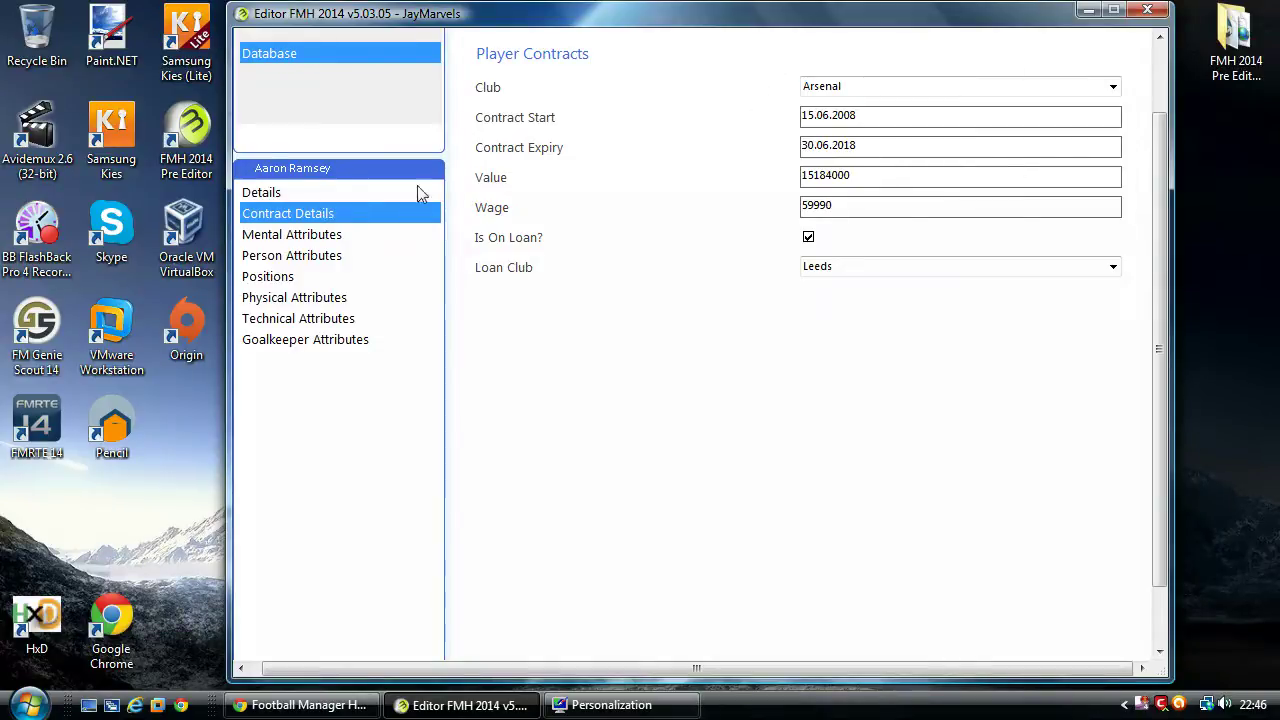
{"action": "left_click", "coordinate": [1114, 86]}
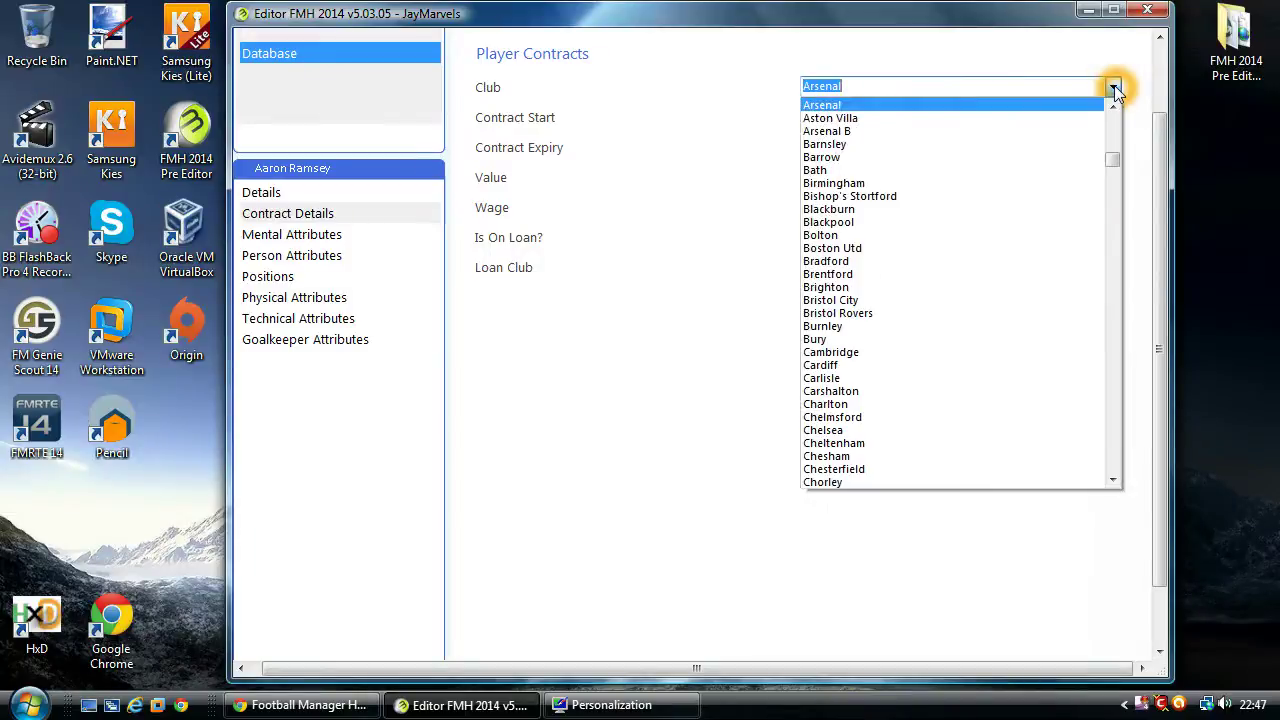
{"action": "left_click_drag", "start_coordinate": [1115, 158], "coordinate": [1118, 120]}
{"action": "left_click_drag", "start_coordinate": [1117, 190], "coordinate": [1117, 193]}
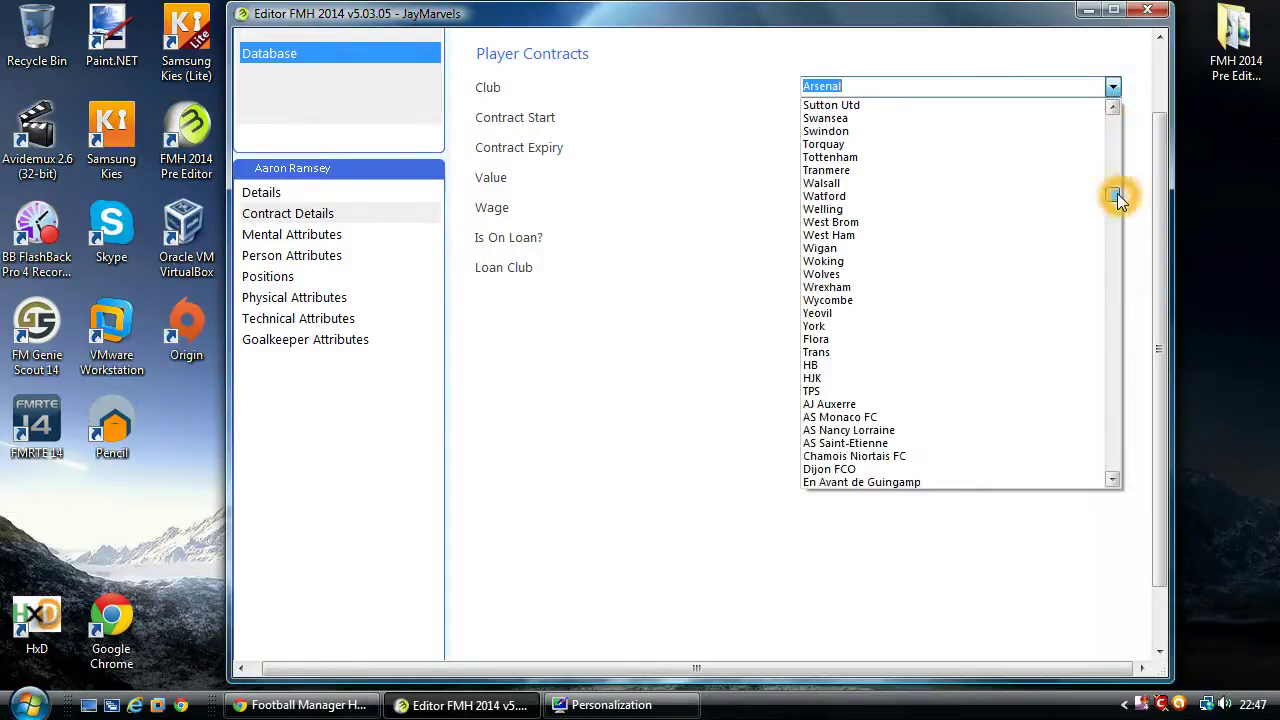
{"action": "left_click", "coordinate": [871, 234]}
{"action": "left_click", "coordinate": [1116, 90]}
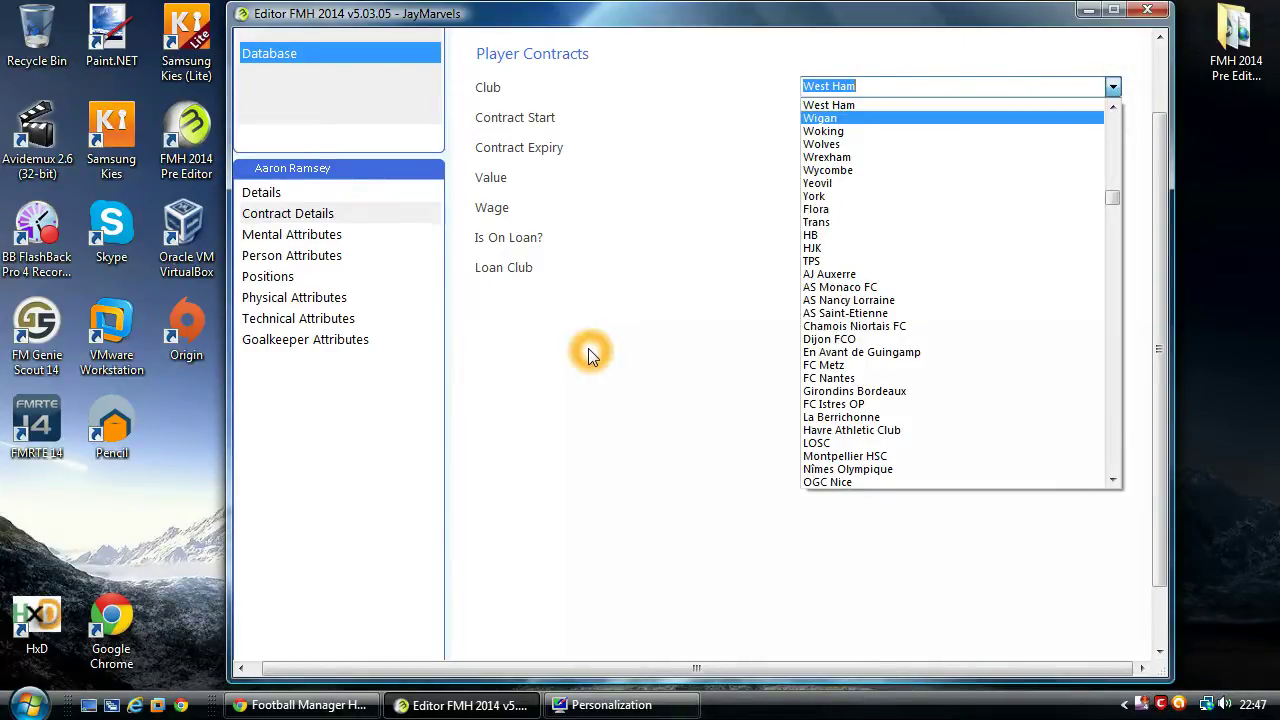
{"action": "left_click_drag", "start_coordinate": [1117, 200], "coordinate": [1117, 147]}
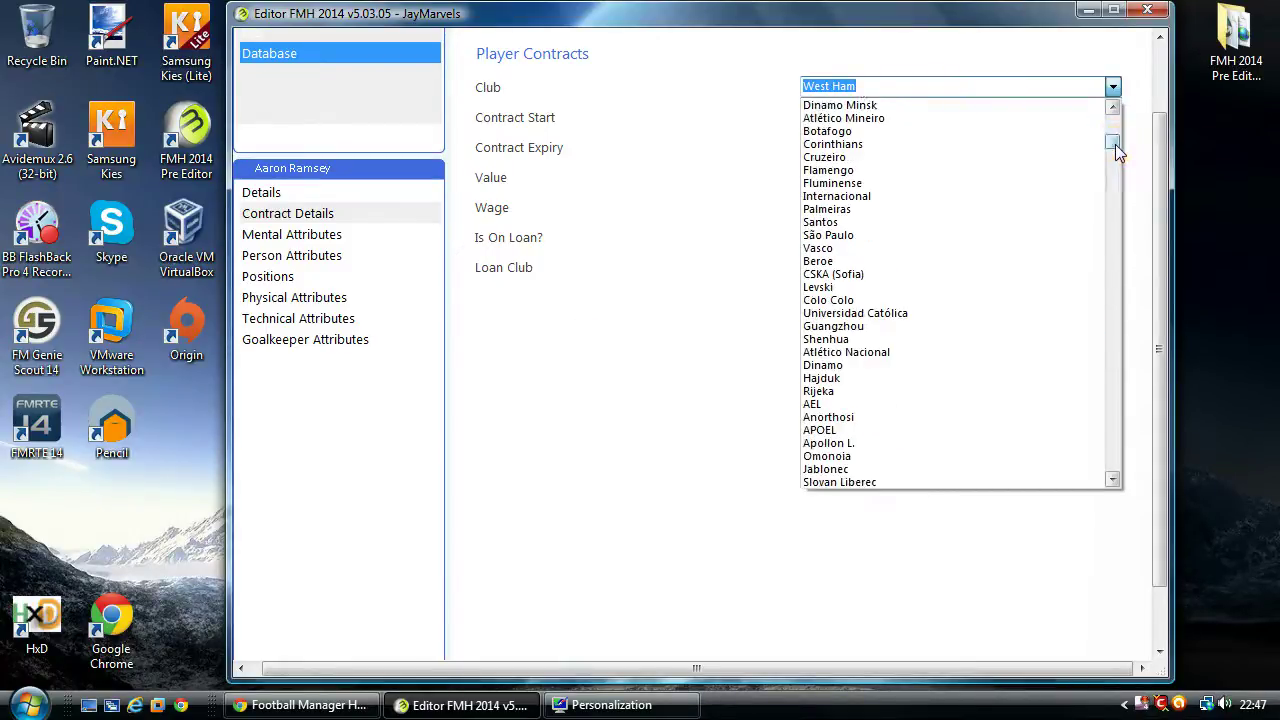
{"action": "type", "text": "arse"}
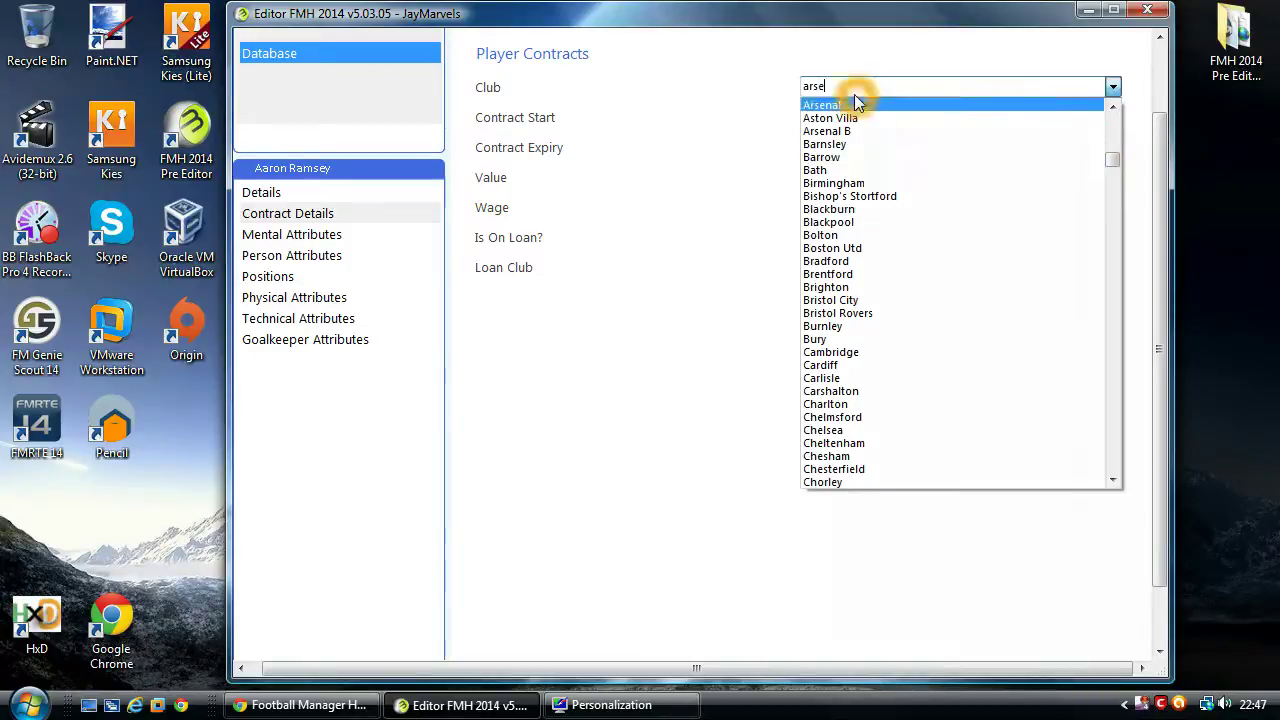
{"action": "left_click", "coordinate": [854, 100]}
{"action": "left_click", "coordinate": [867, 115]}
{"action": "double_click", "coordinate": [867, 115]}
{"action": "double_click", "coordinate": [887, 145]}
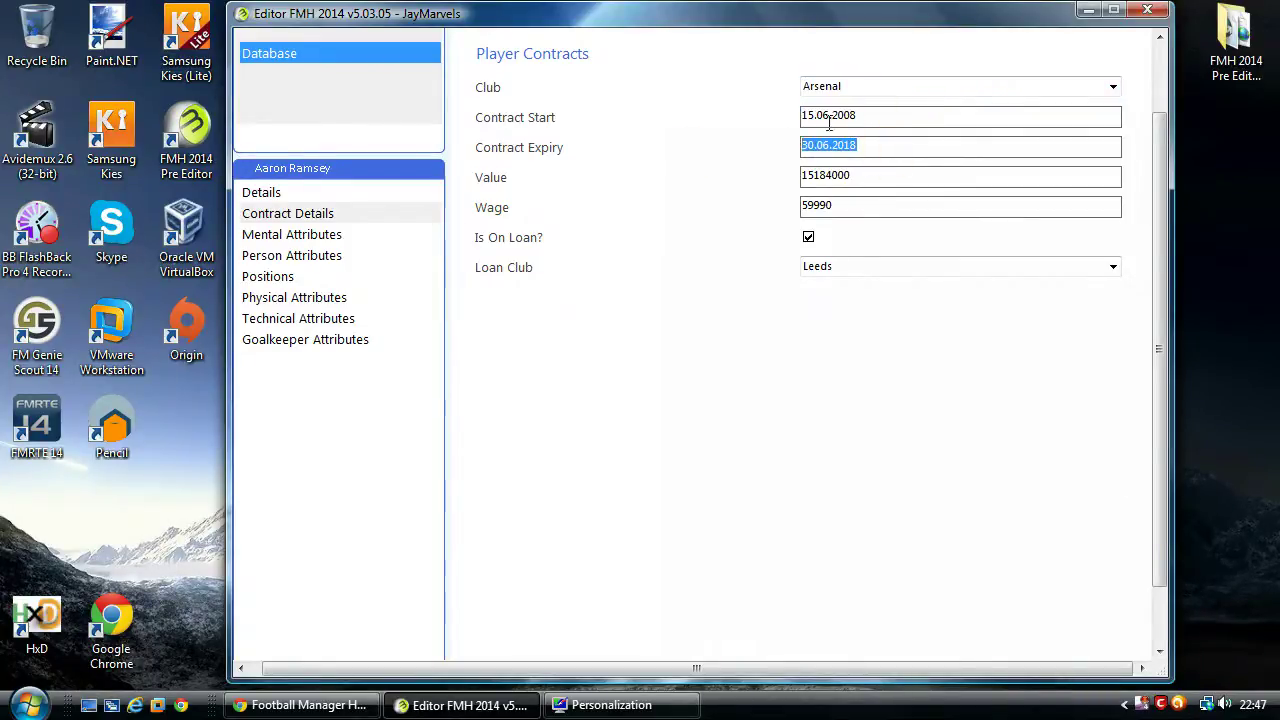
{"action": "double_click", "coordinate": [869, 115]}
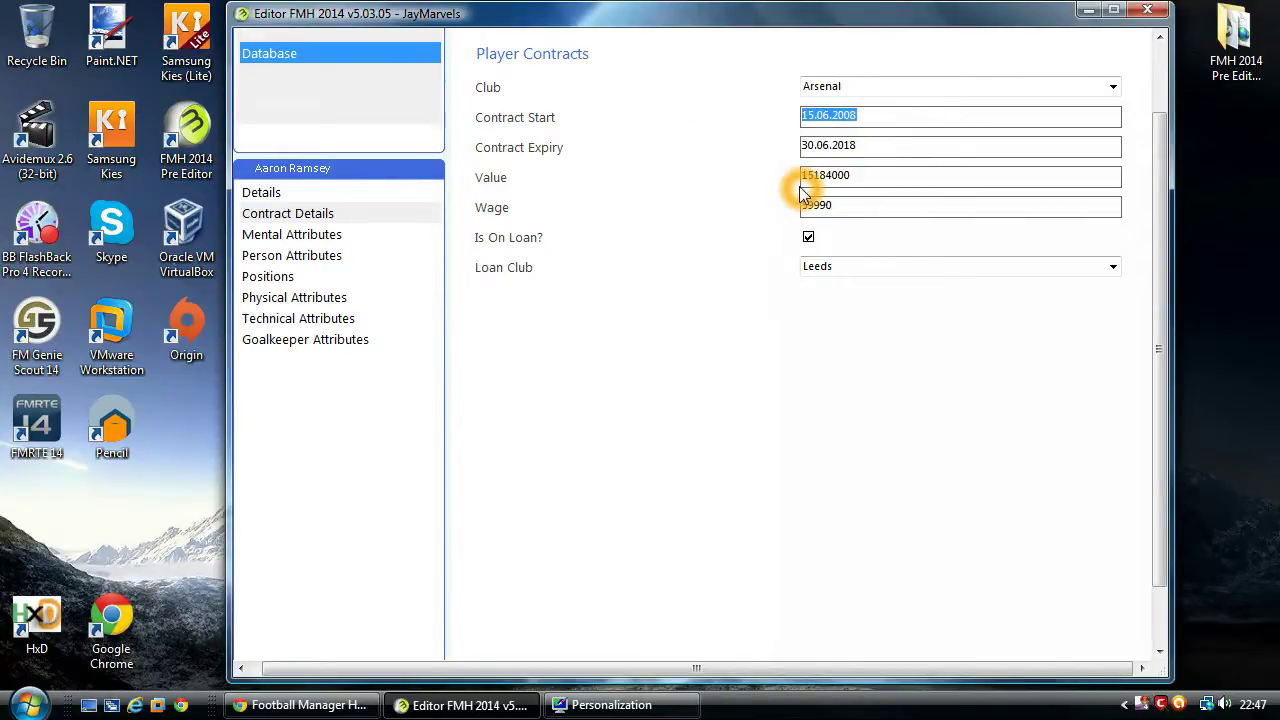
{"action": "double_click", "coordinate": [870, 179]}
{"action": "double_click", "coordinate": [857, 206]}
{"action": "double_click", "coordinate": [903, 180]}
{"action": "double_click", "coordinate": [869, 203]}
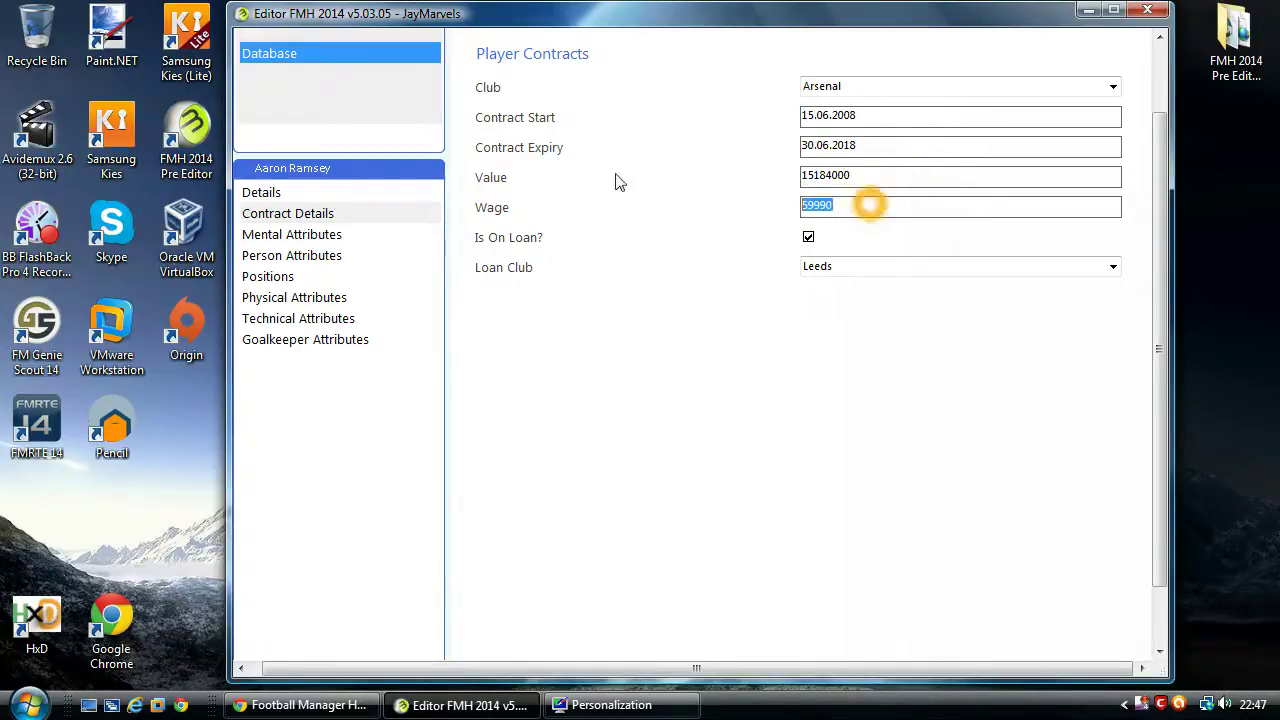